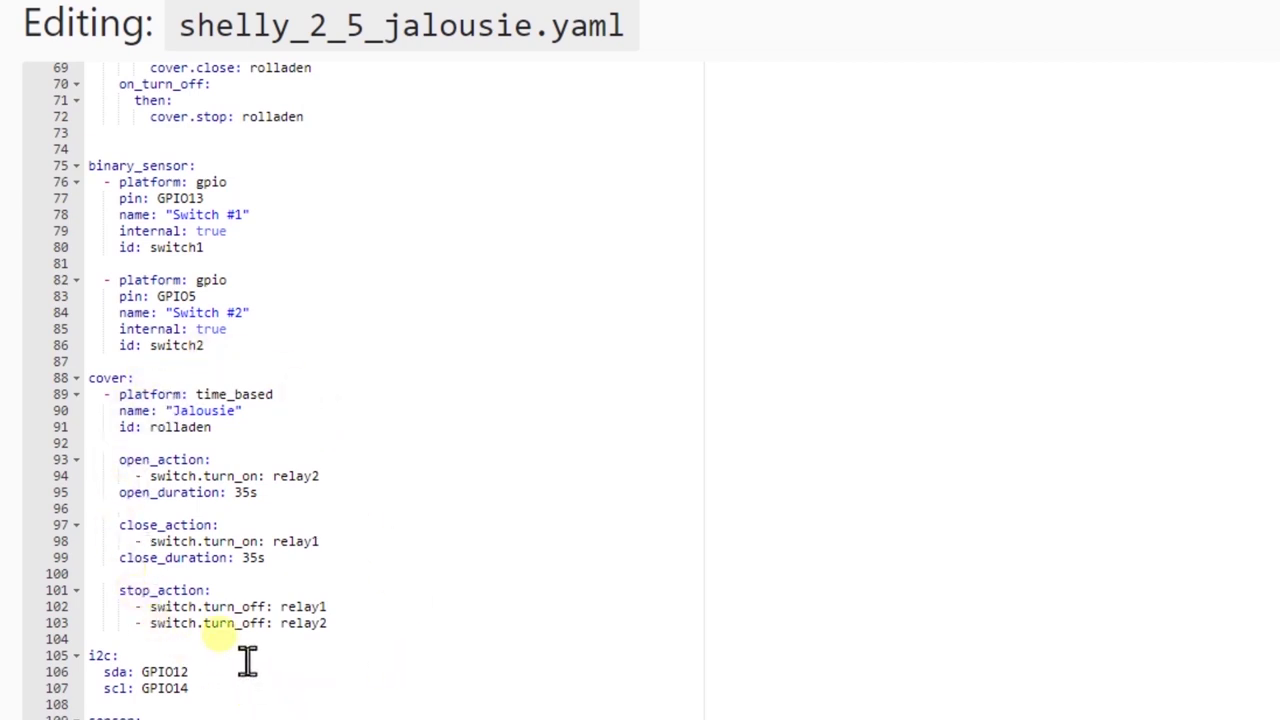
{"action": "scroll", "coordinate": [247, 660], "scroll_direction": "down", "scroll_amount": 5}
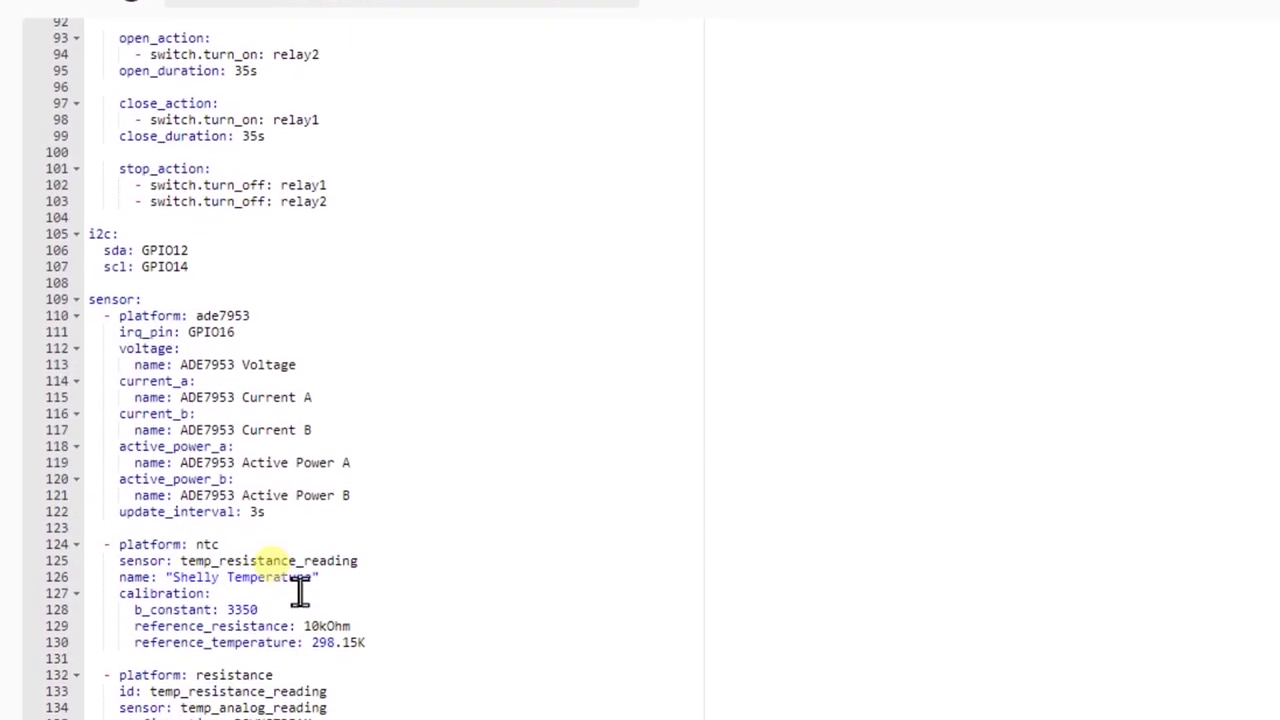
{"action": "scroll", "coordinate": [288, 638], "scroll_direction": "down", "scroll_amount": 2}
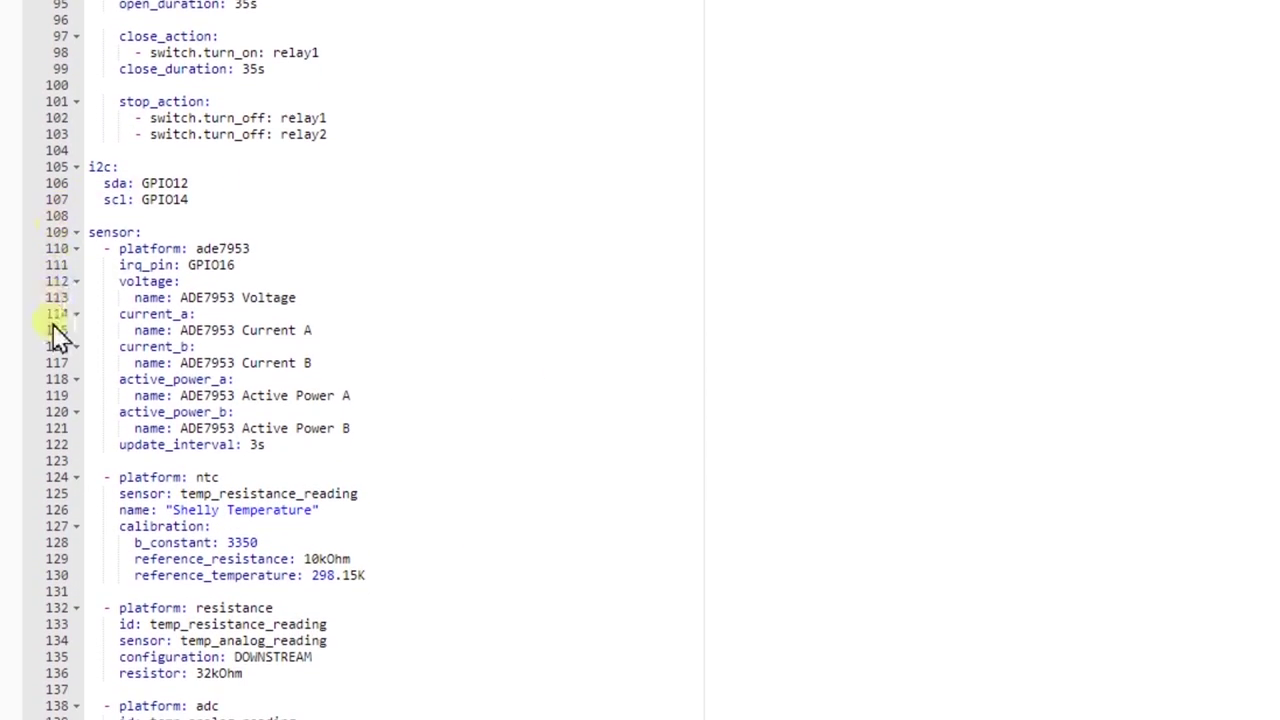
{"action": "scroll", "coordinate": [72, 710], "scroll_direction": "down", "scroll_amount": 1}
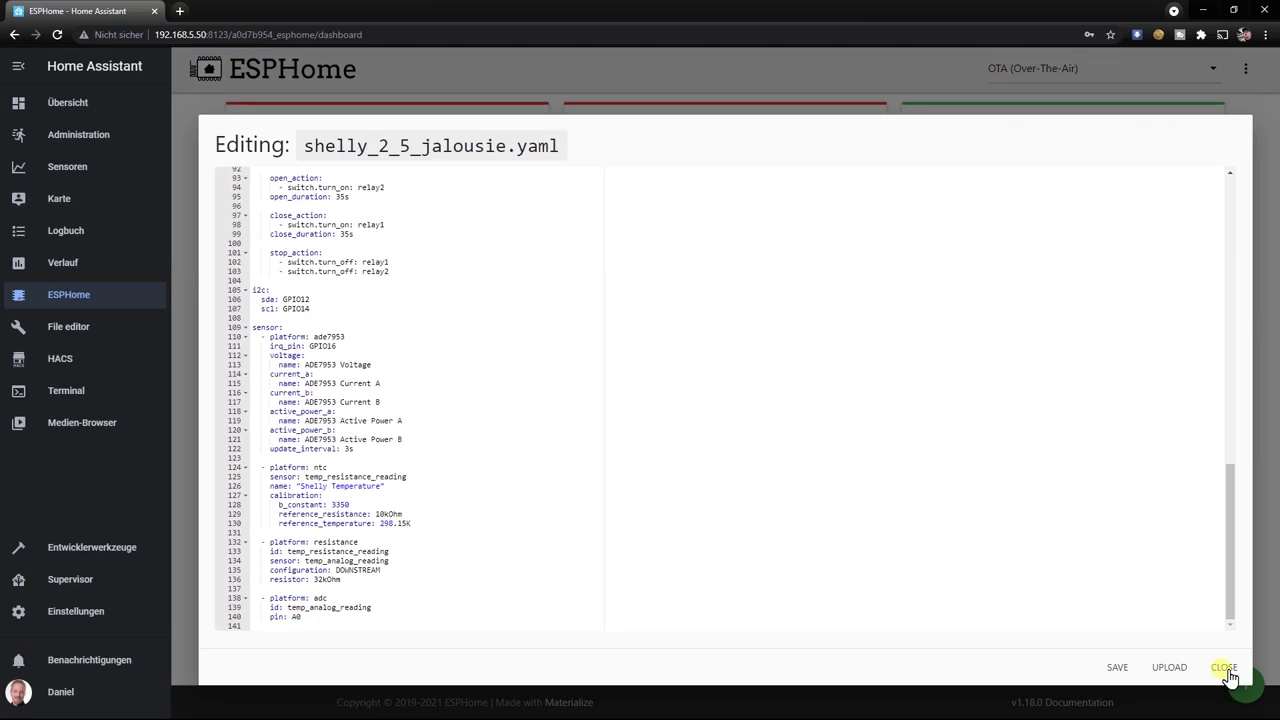
- Close the shelly editor and upload shelly_2_5_jalousie firmware through /dev/ttyUSB0 (FT232R USB UART)
{"action": "left_click", "coordinate": [1237, 689]}
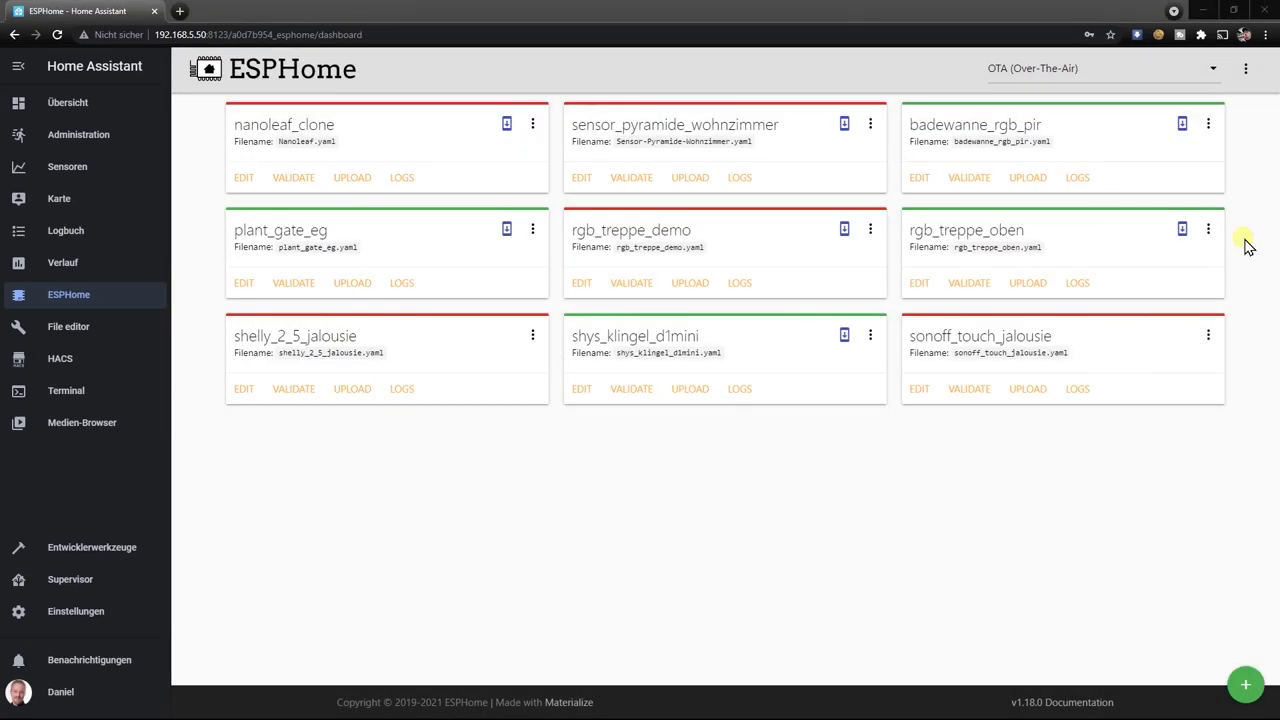
{"action": "left_click", "coordinate": [1041, 70]}
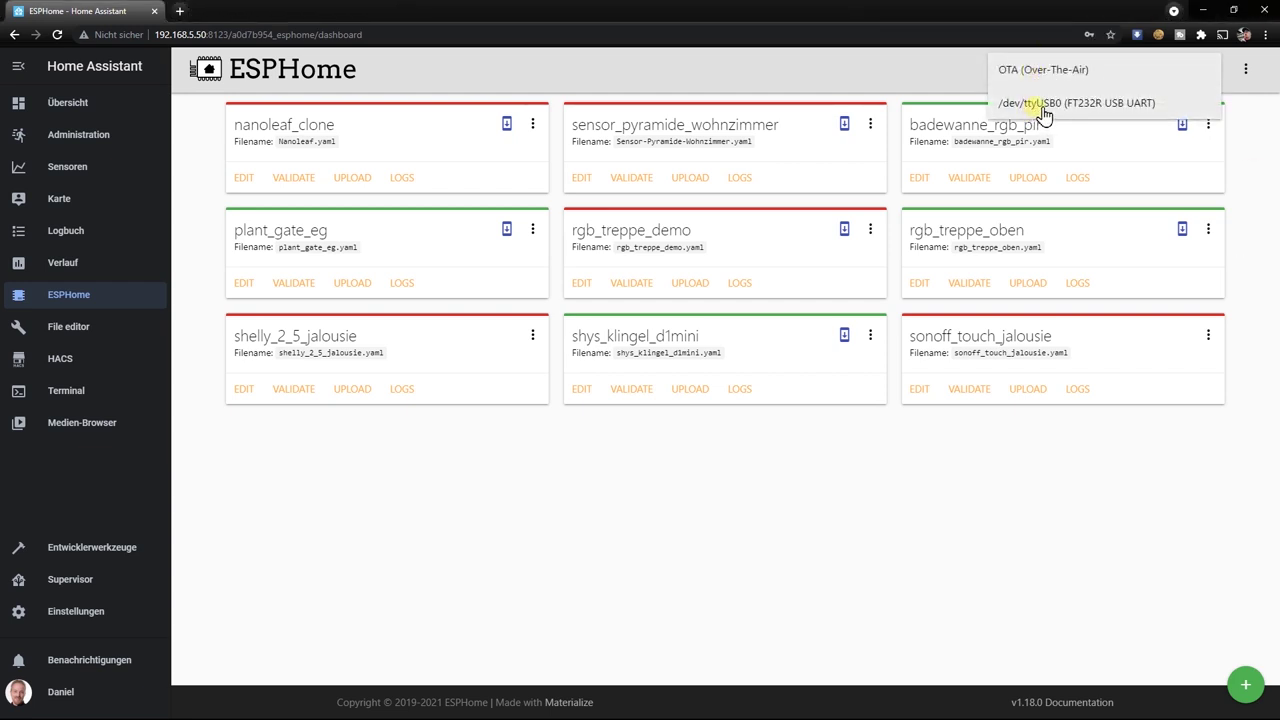
{"action": "left_click", "coordinate": [1043, 105]}
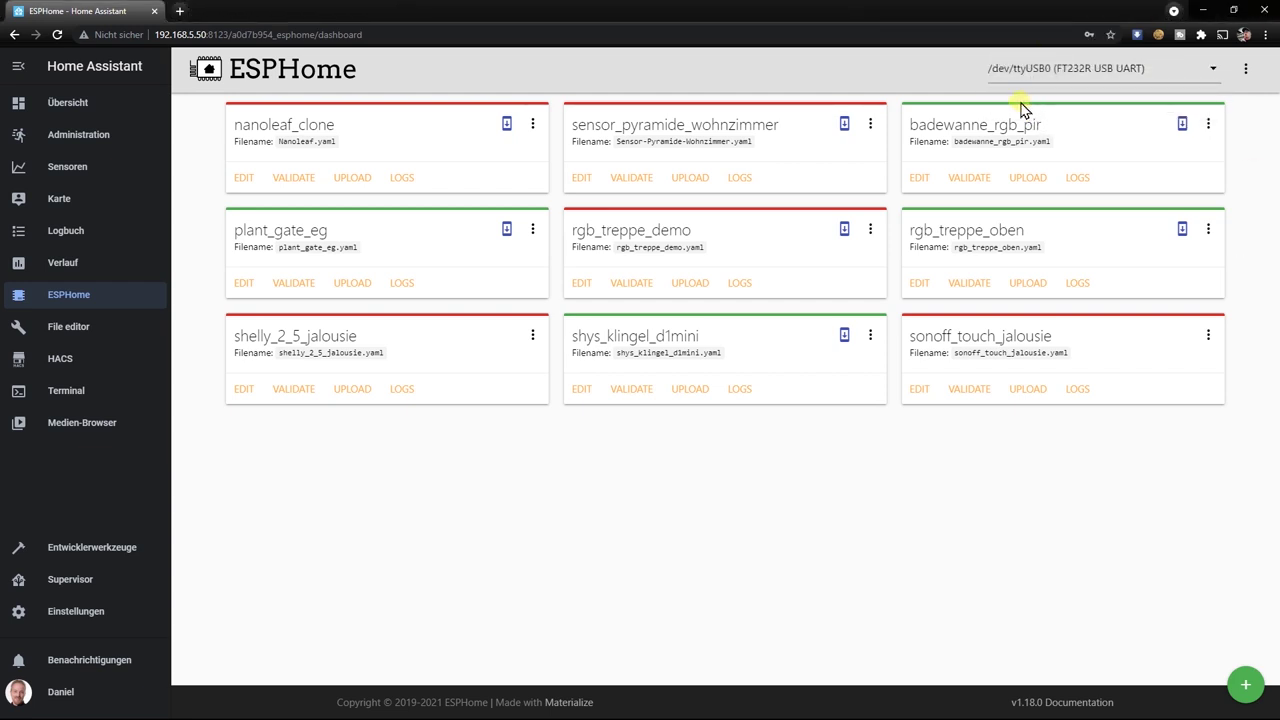
{"action": "left_click", "coordinate": [360, 394]}
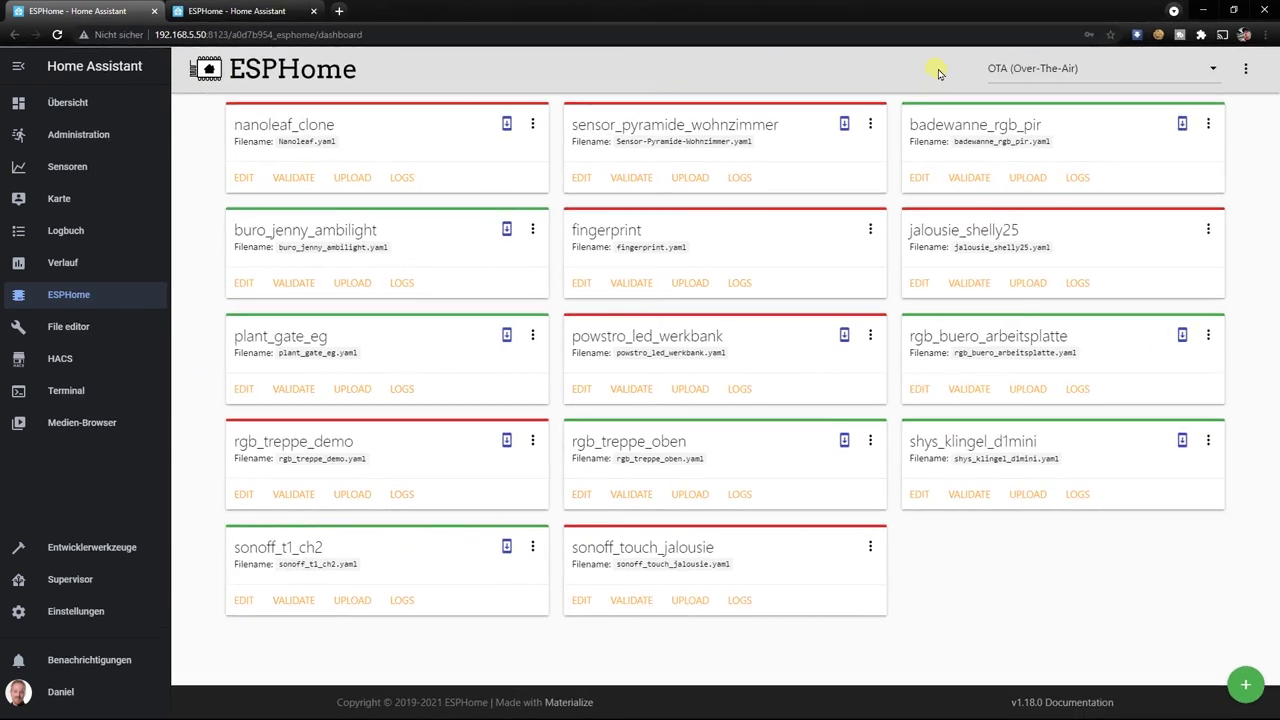
- Select /dev/ttyUSB0 (FT232R USB UART) as the upload port in the second dashboard tab
{"action": "left_click", "coordinate": [1023, 78]}
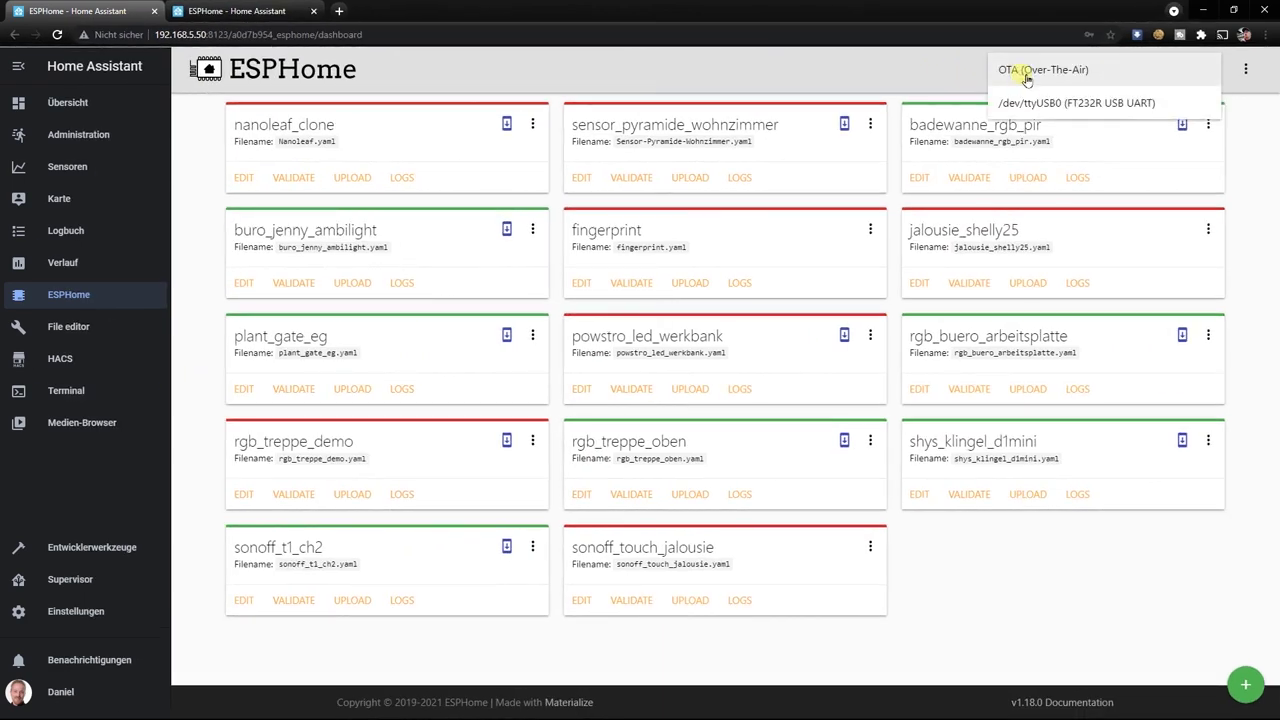
{"action": "left_click", "coordinate": [1081, 105]}
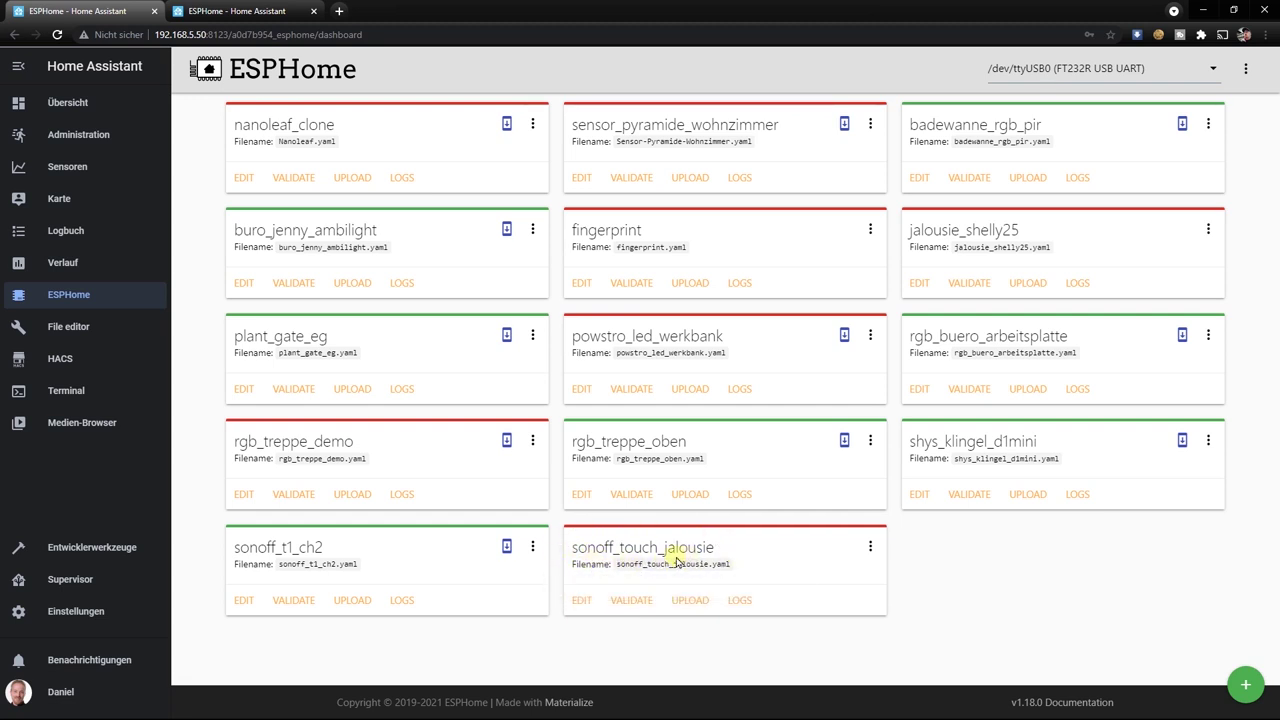
- Open sonoff_touch_jalousie.yaml in the editor and scroll to its GPIO0 and GPIO9 button settings
{"action": "left_click", "coordinate": [581, 601]}
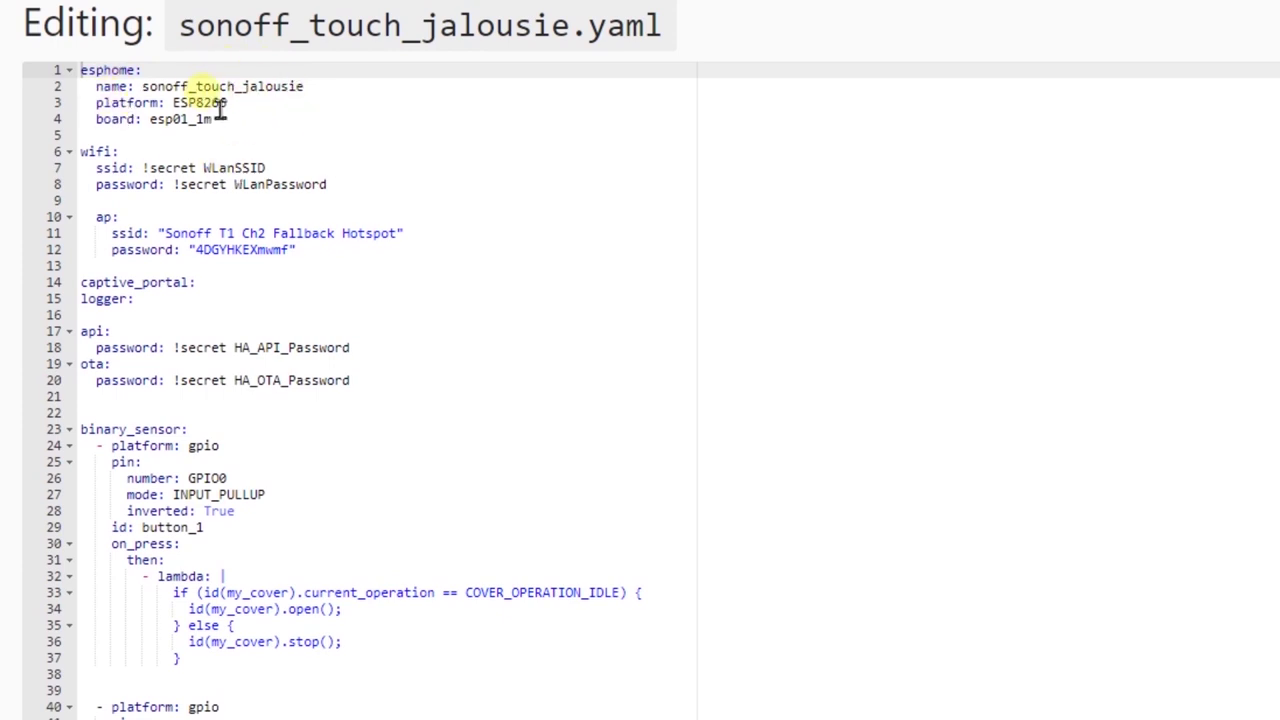
{"action": "scroll", "coordinate": [380, 391], "scroll_direction": "down", "scroll_amount": 5}
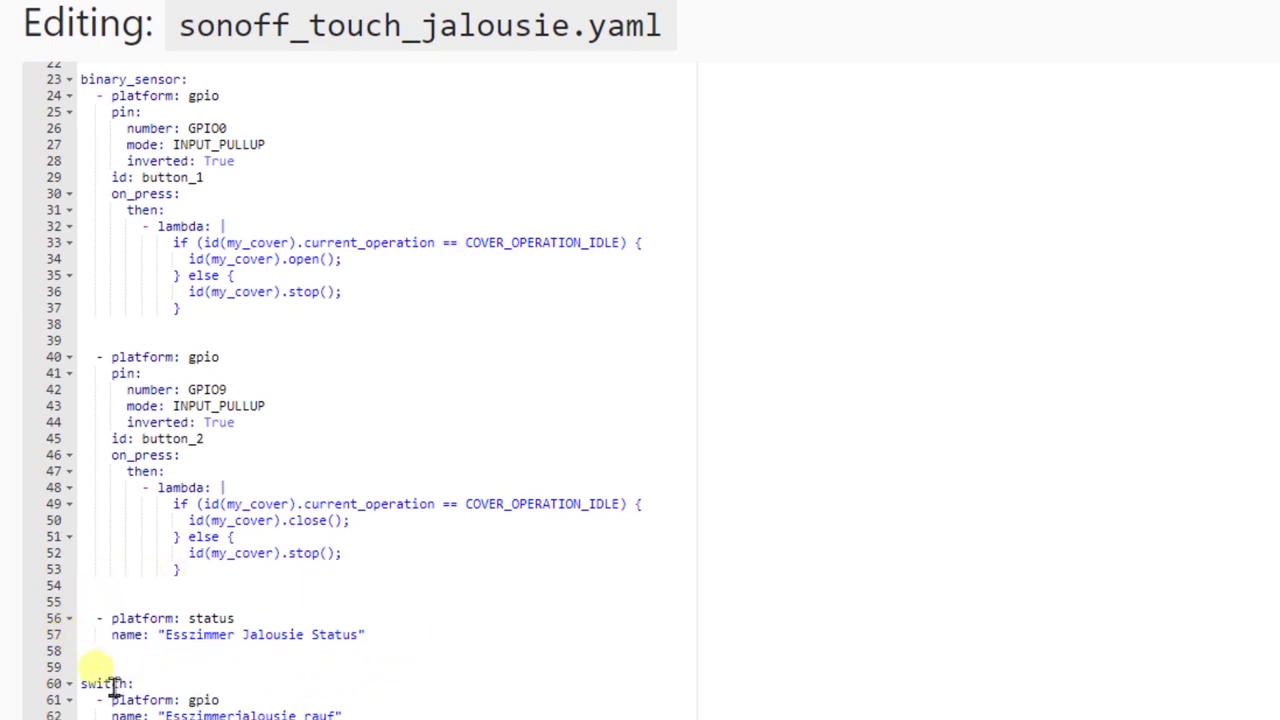
- Review the rest of sonoff_touch_jalousie.yaml, then compile and flash it over /dev/ttyUSB0
{"action": "scroll", "coordinate": [113, 685], "scroll_direction": "down", "scroll_amount": 5}
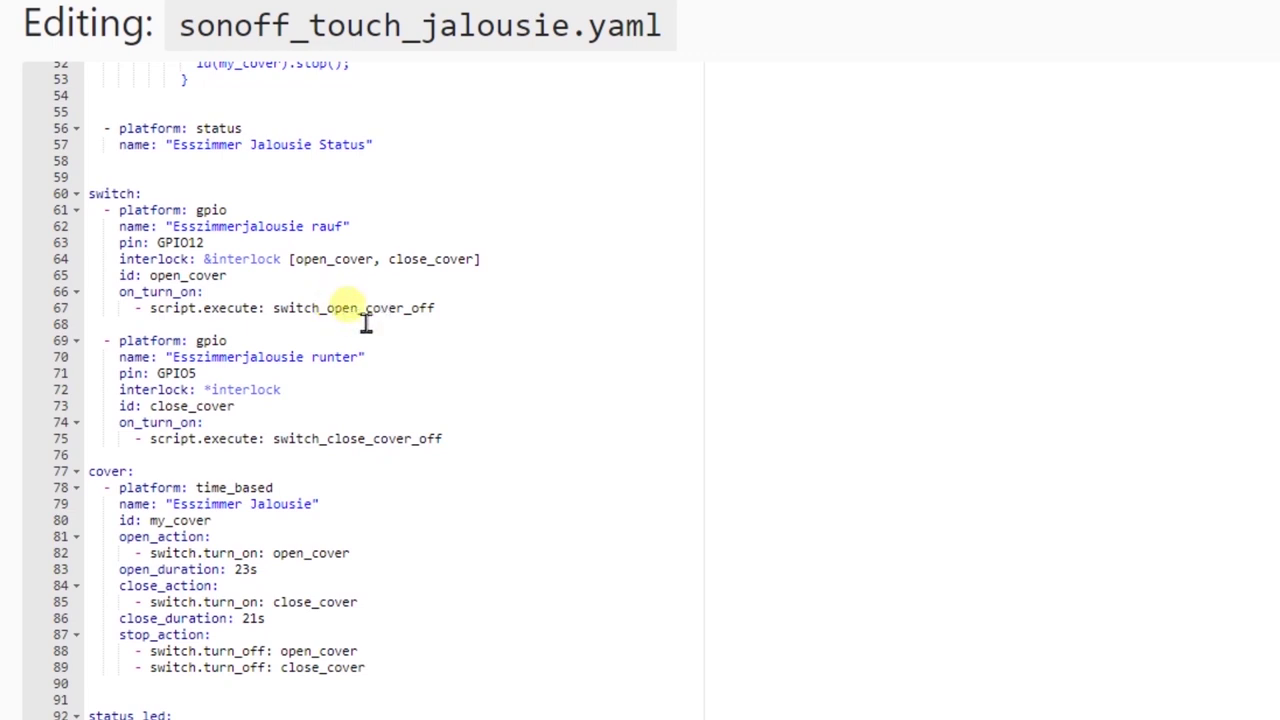
{"action": "scroll", "coordinate": [120, 440], "scroll_direction": "down", "scroll_amount": 2}
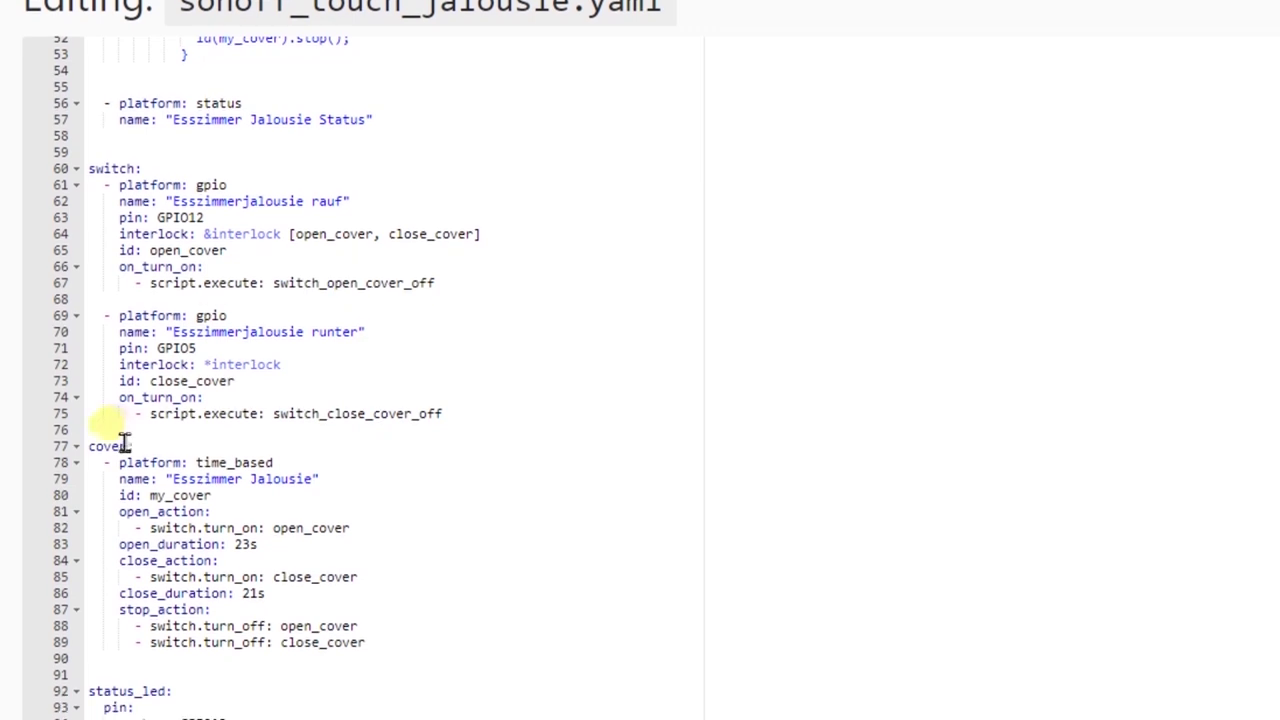
{"action": "scroll", "coordinate": [86, 416], "scroll_direction": "down", "scroll_amount": 3}
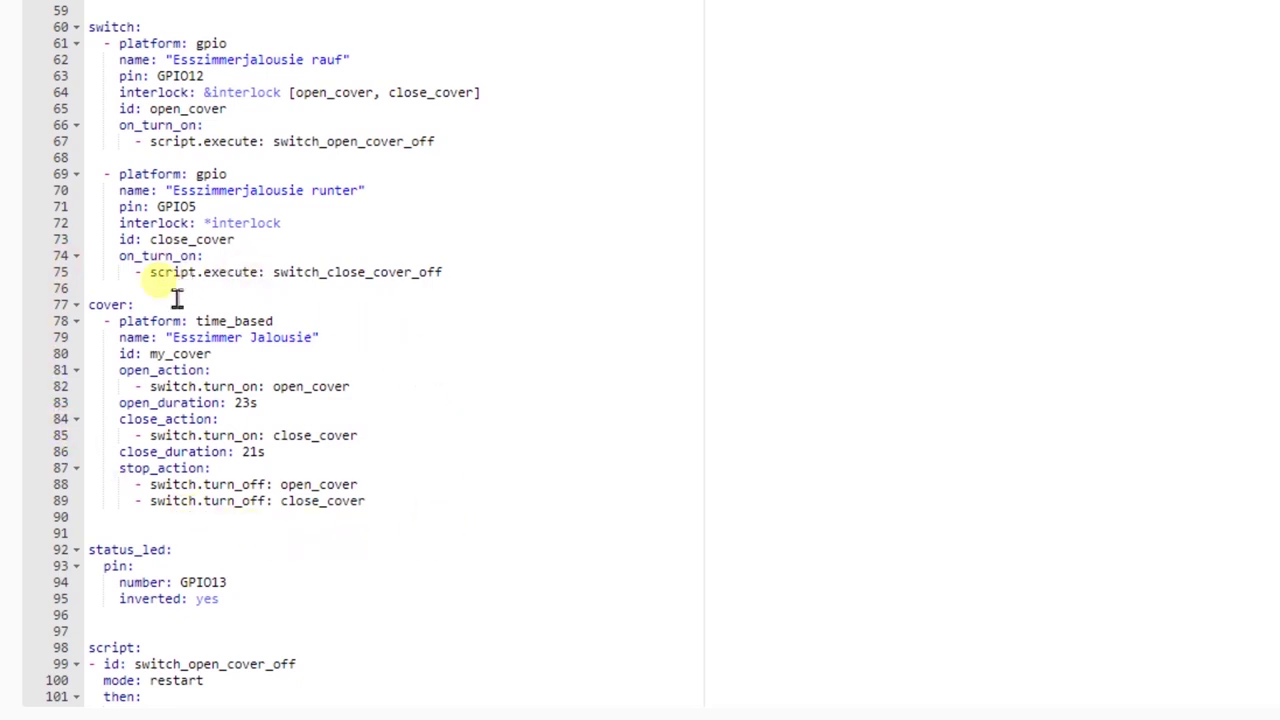
{"action": "scroll", "coordinate": [172, 300], "scroll_direction": "down", "scroll_amount": 3}
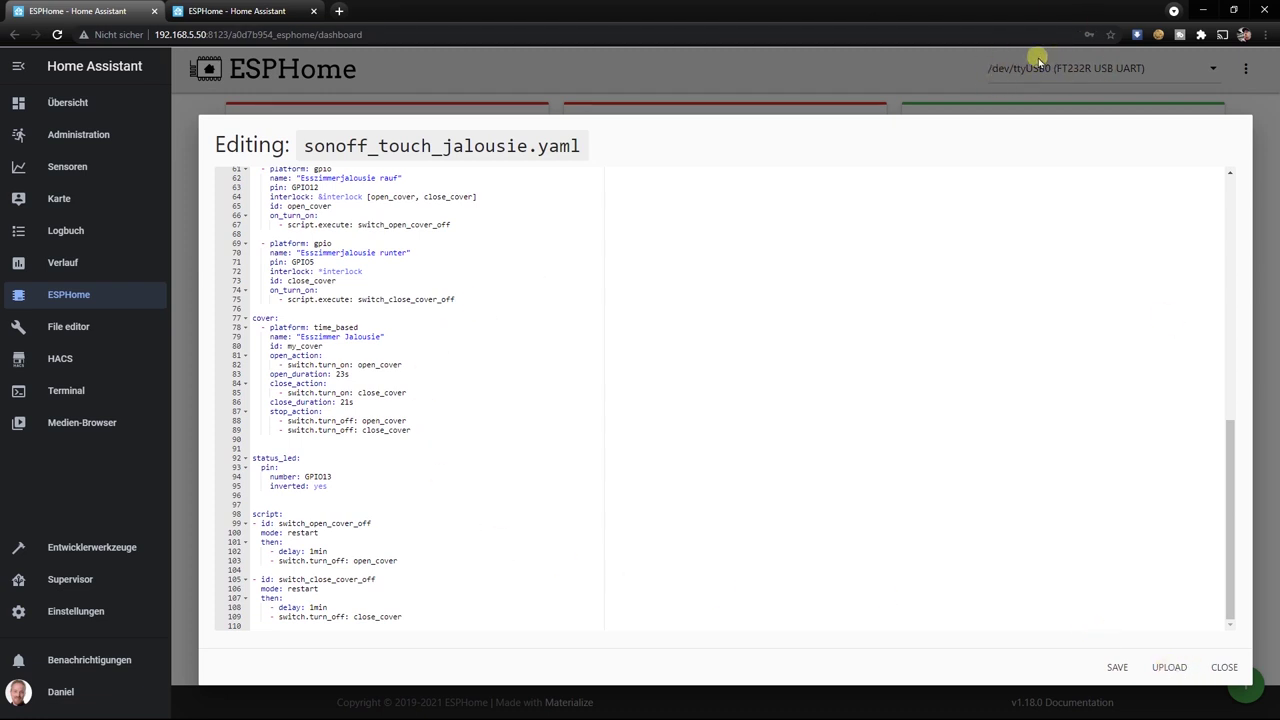
{"action": "left_click", "coordinate": [1170, 667]}
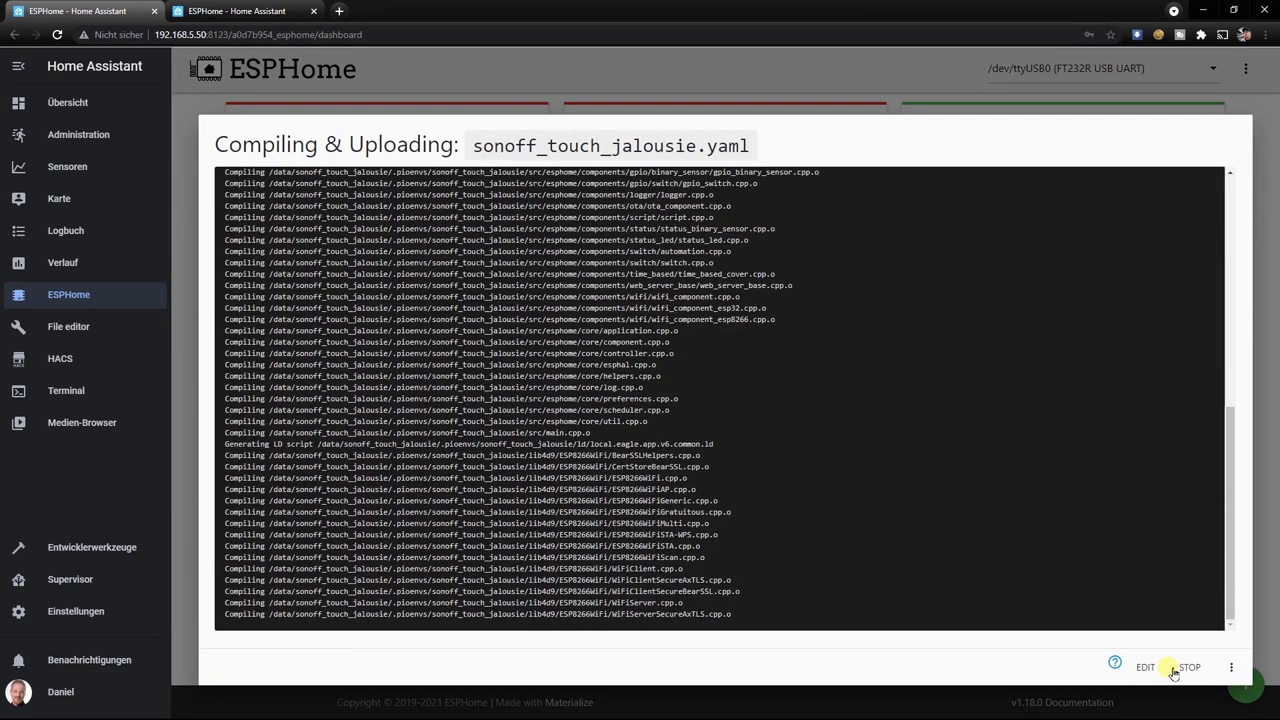
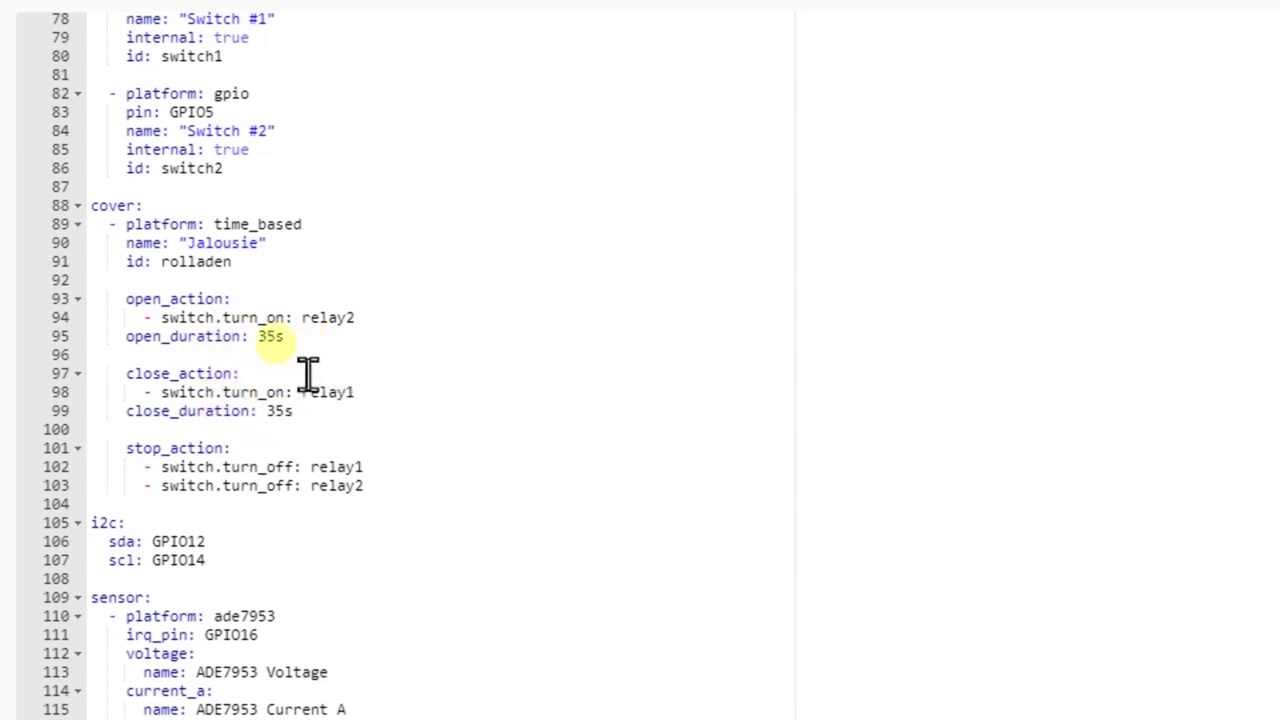
- Set the Jalousie cover to 21s open and 20s close duration, then upload to shelly_2_5_jalousie
{"action": "left_click", "coordinate": [261, 337]}
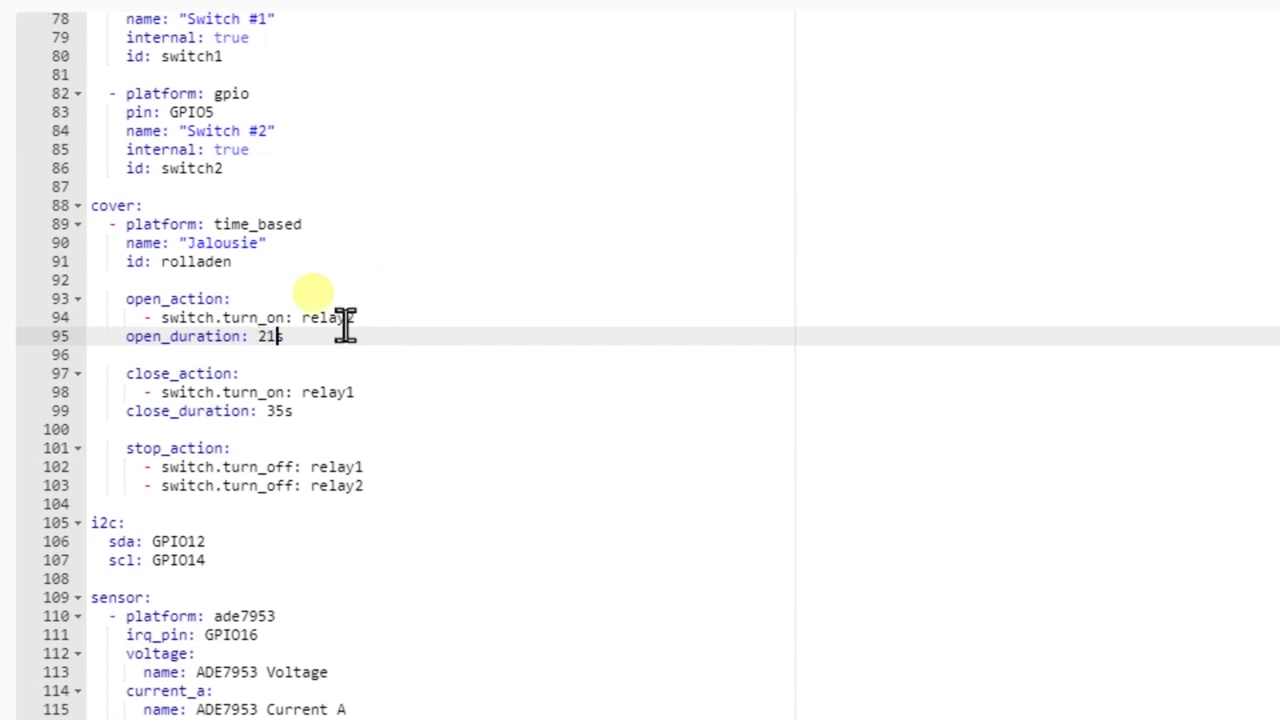
{"action": "left_click_drag", "start_coordinate": [289, 411], "coordinate": [267, 411]}
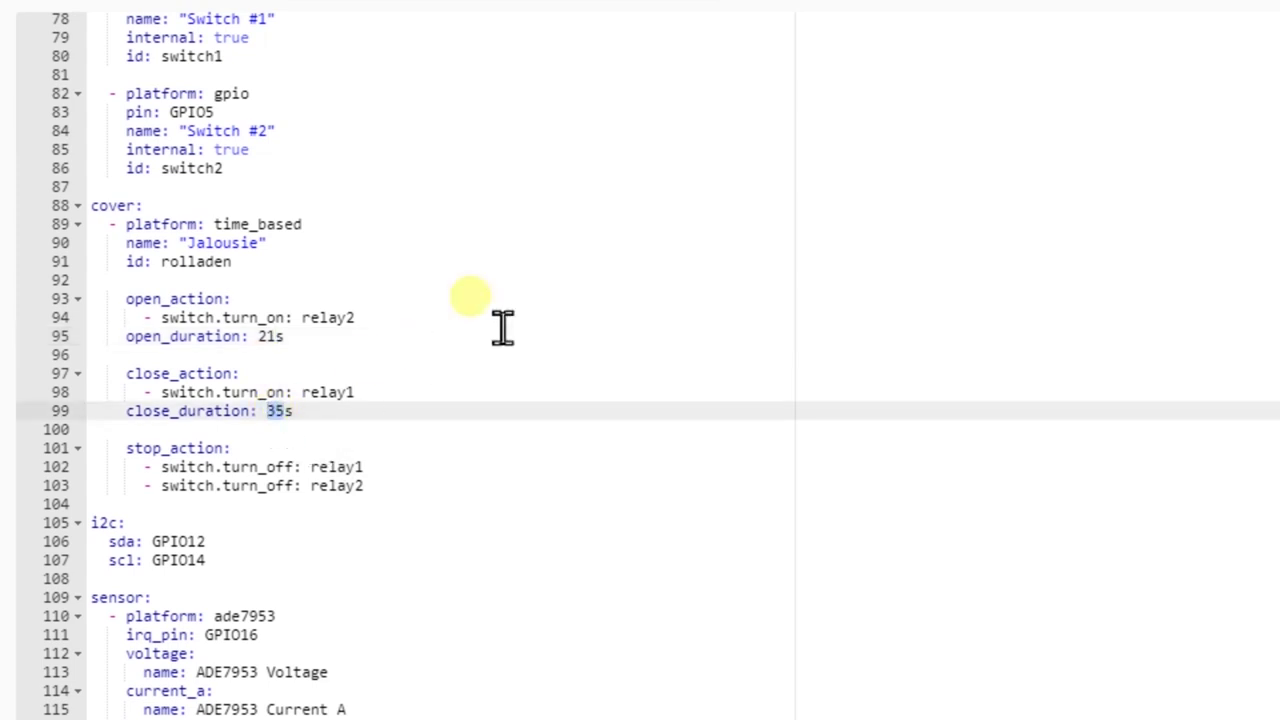
{"action": "type", "text": "20"}
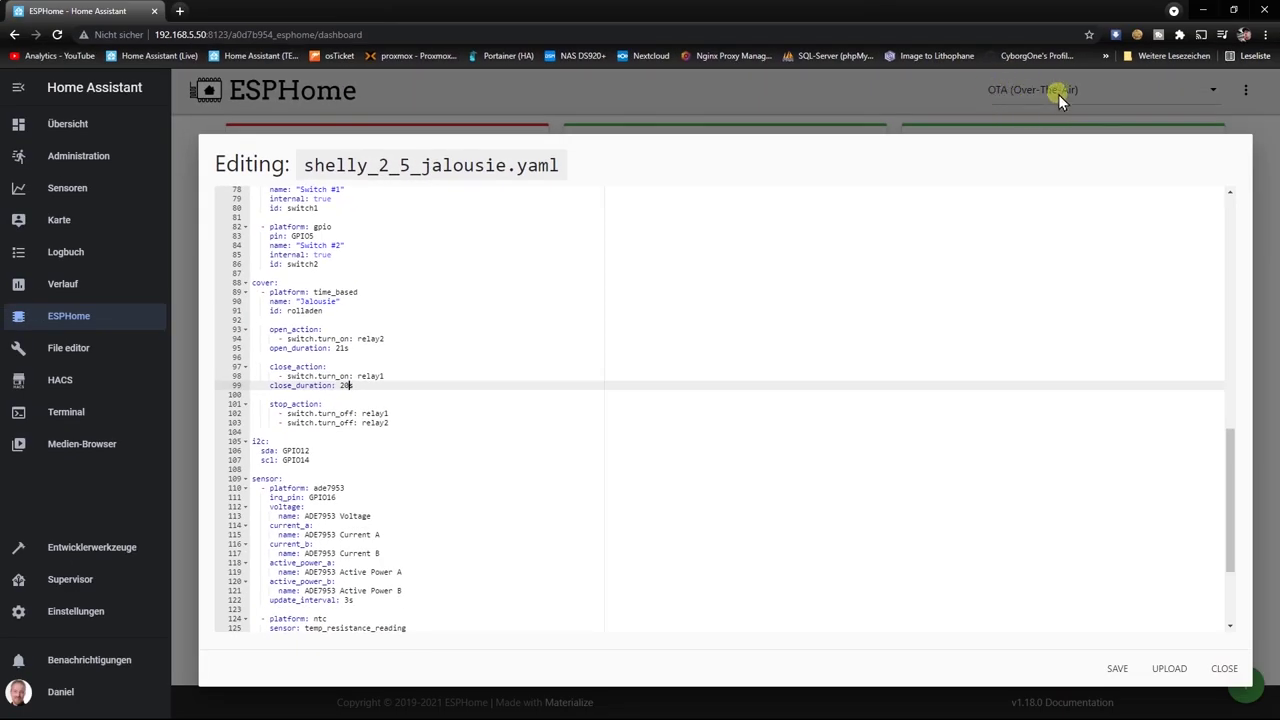
{"action": "left_click", "coordinate": [1170, 668]}
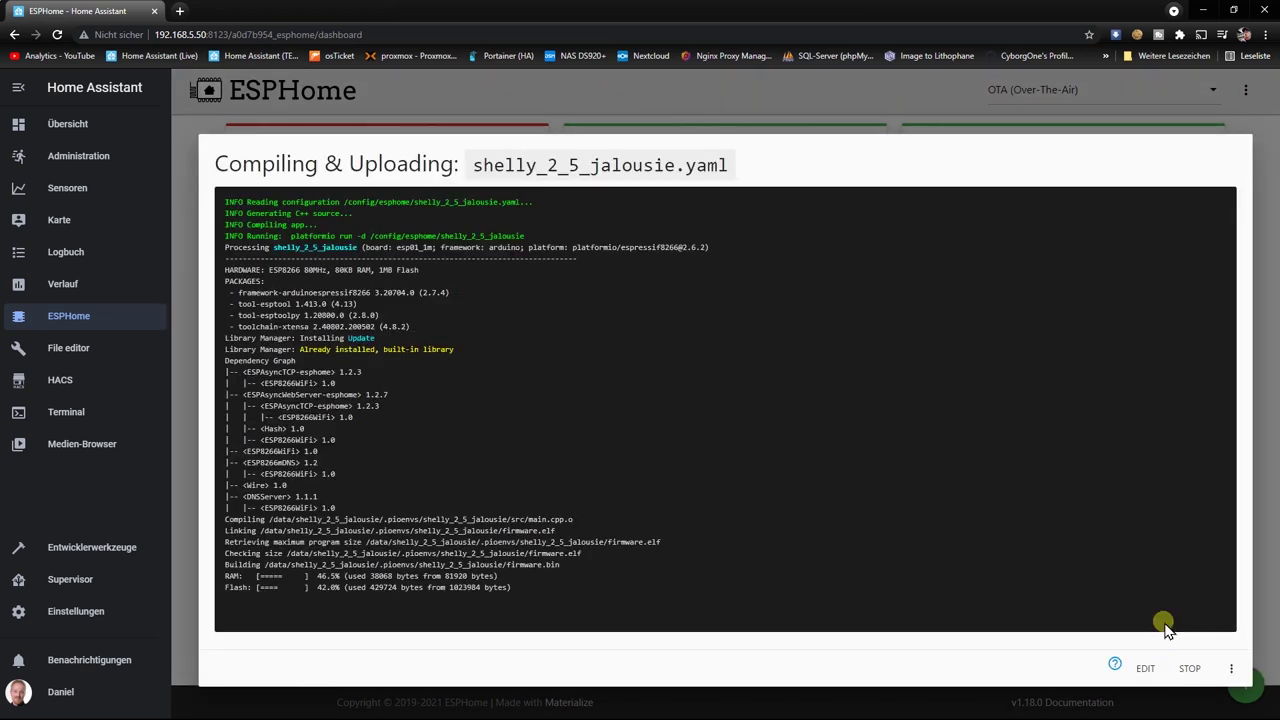
{"action": "left_click", "coordinate": [1190, 670]}
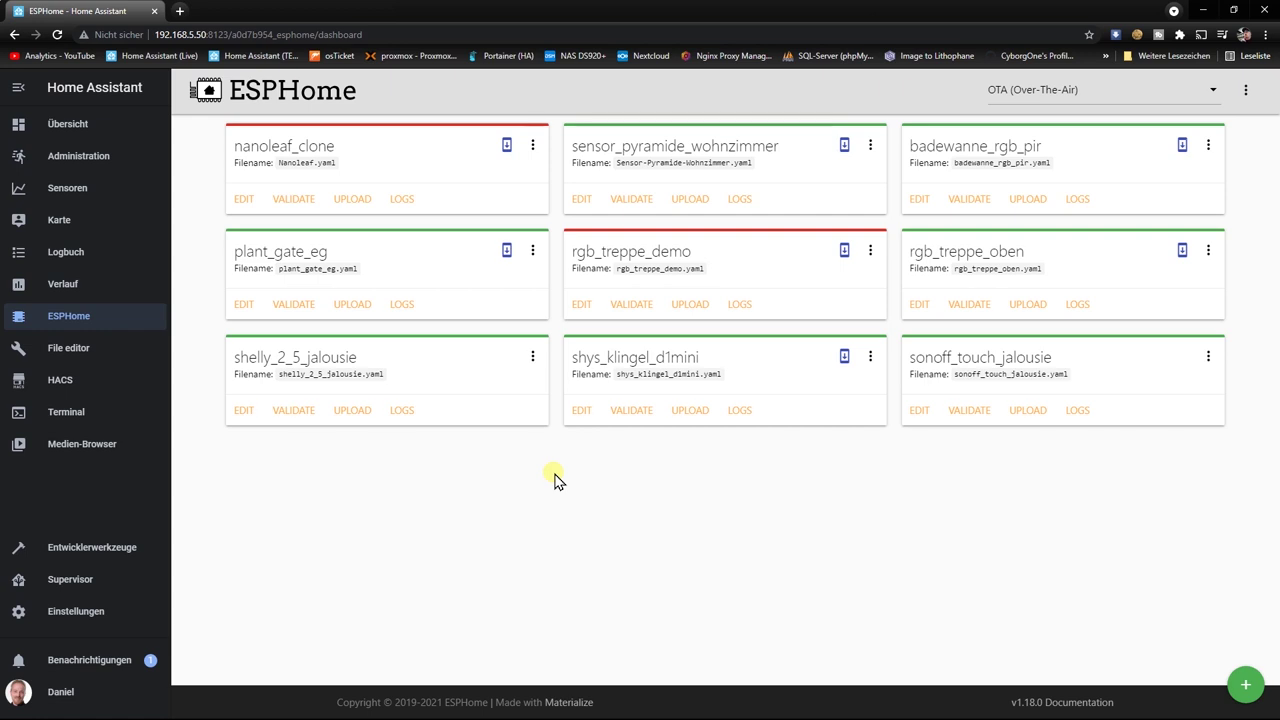
- Change sonoff_touch_jalousie's open_duration from 23s to 22s and flash the device
{"action": "left_click", "coordinate": [919, 411]}
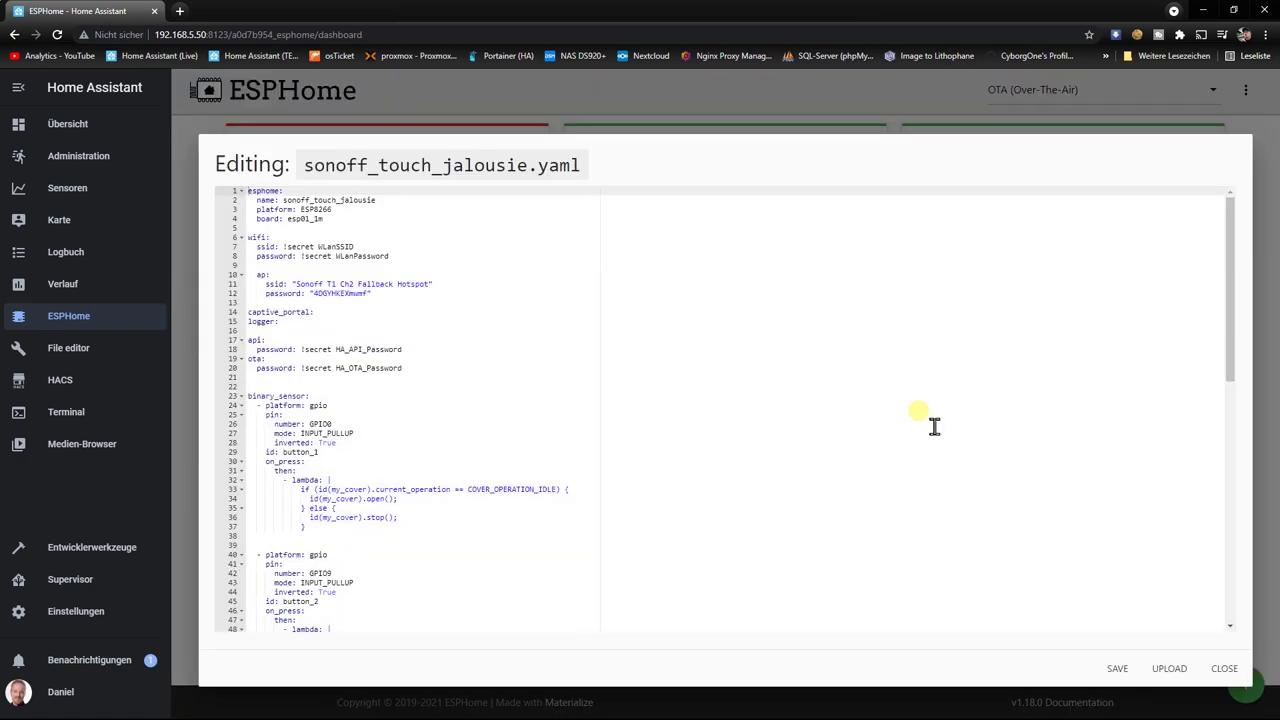
{"action": "scroll", "coordinate": [440, 418], "scroll_direction": "down", "scroll_amount": 6}
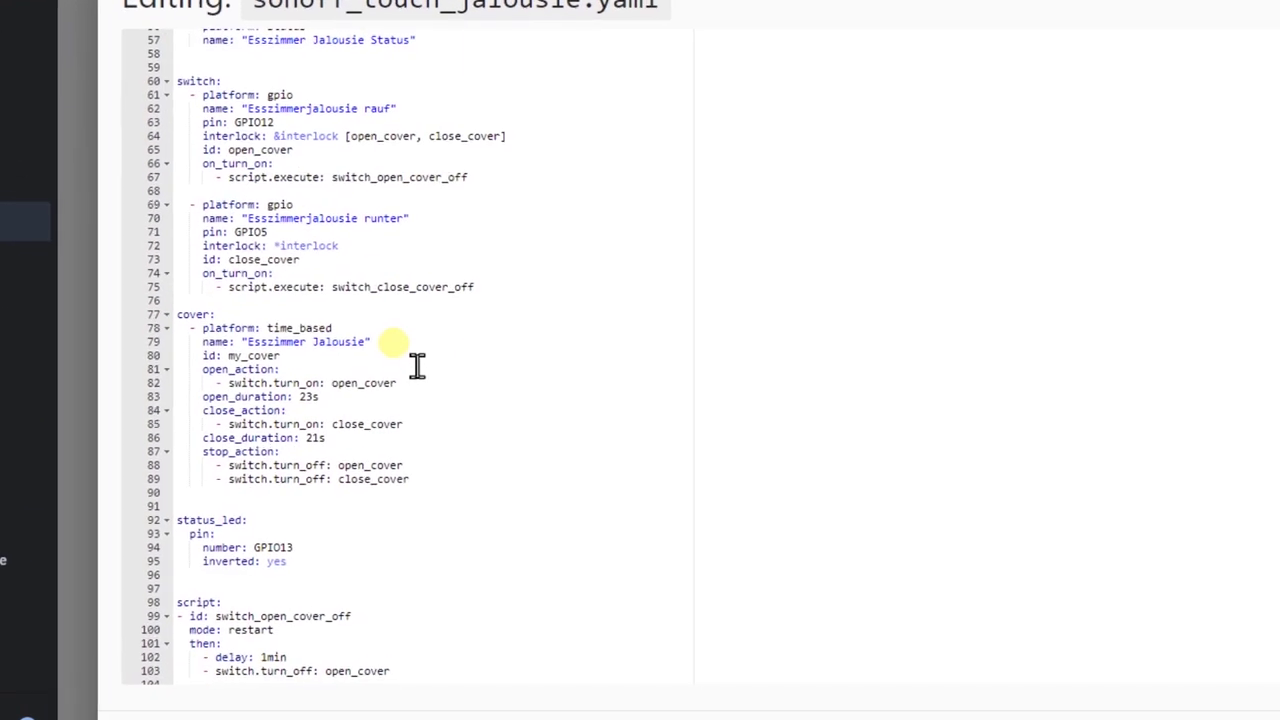
{"action": "left_click", "coordinate": [306, 396]}
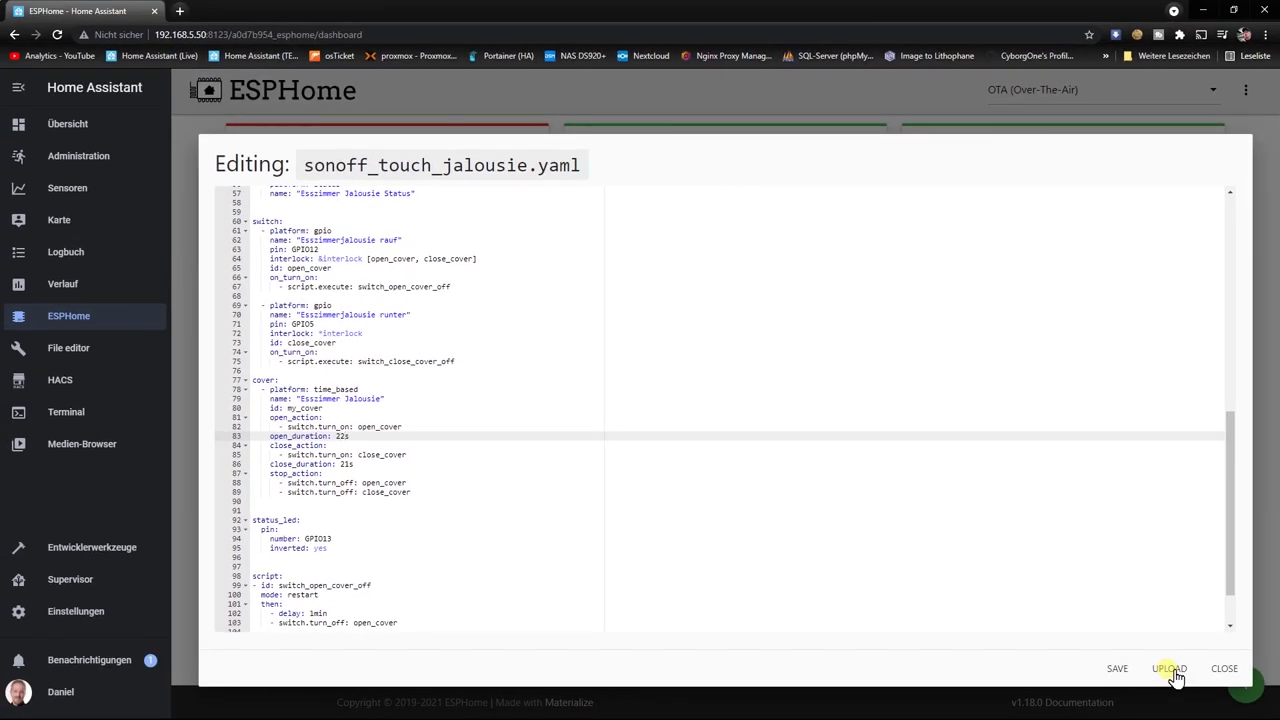
{"action": "left_click", "coordinate": [1170, 669]}
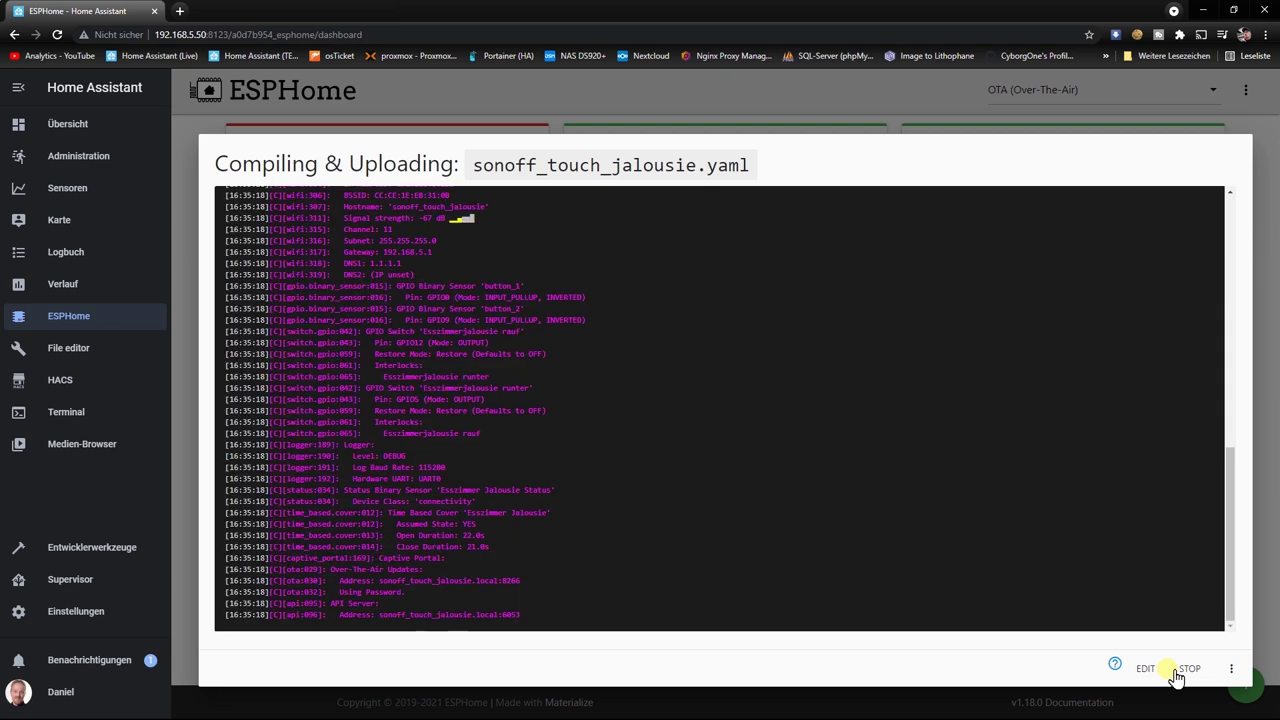
{"action": "left_click", "coordinate": [1187, 670]}
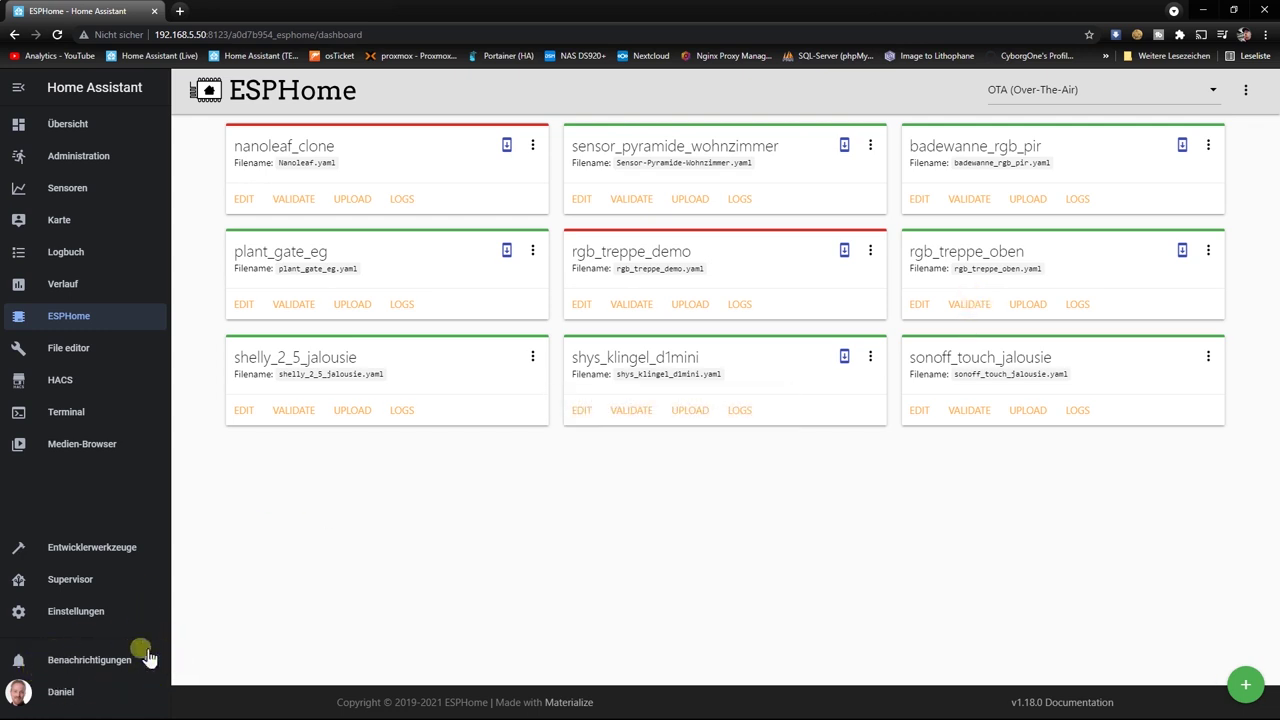
- Confirm adding the discovered shelly_2_5_jalousie node and submit its password
{"action": "left_click", "coordinate": [100, 664]}
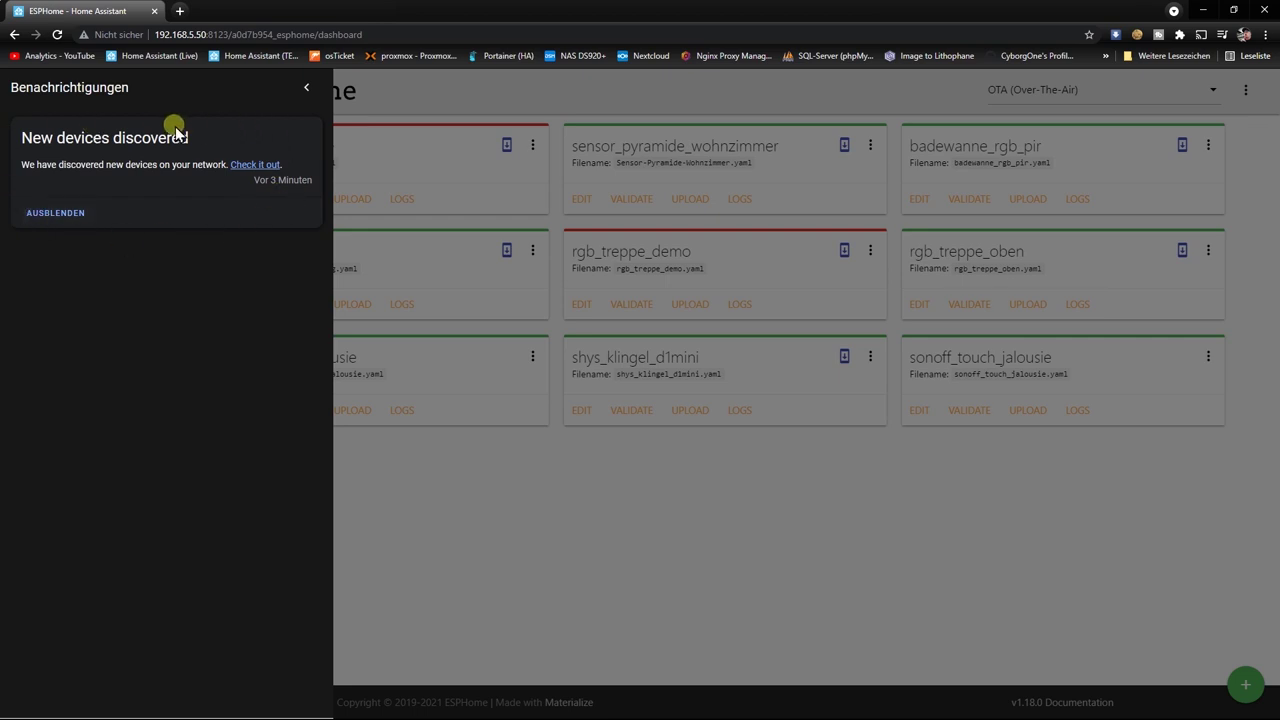
{"action": "left_click", "coordinate": [255, 166]}
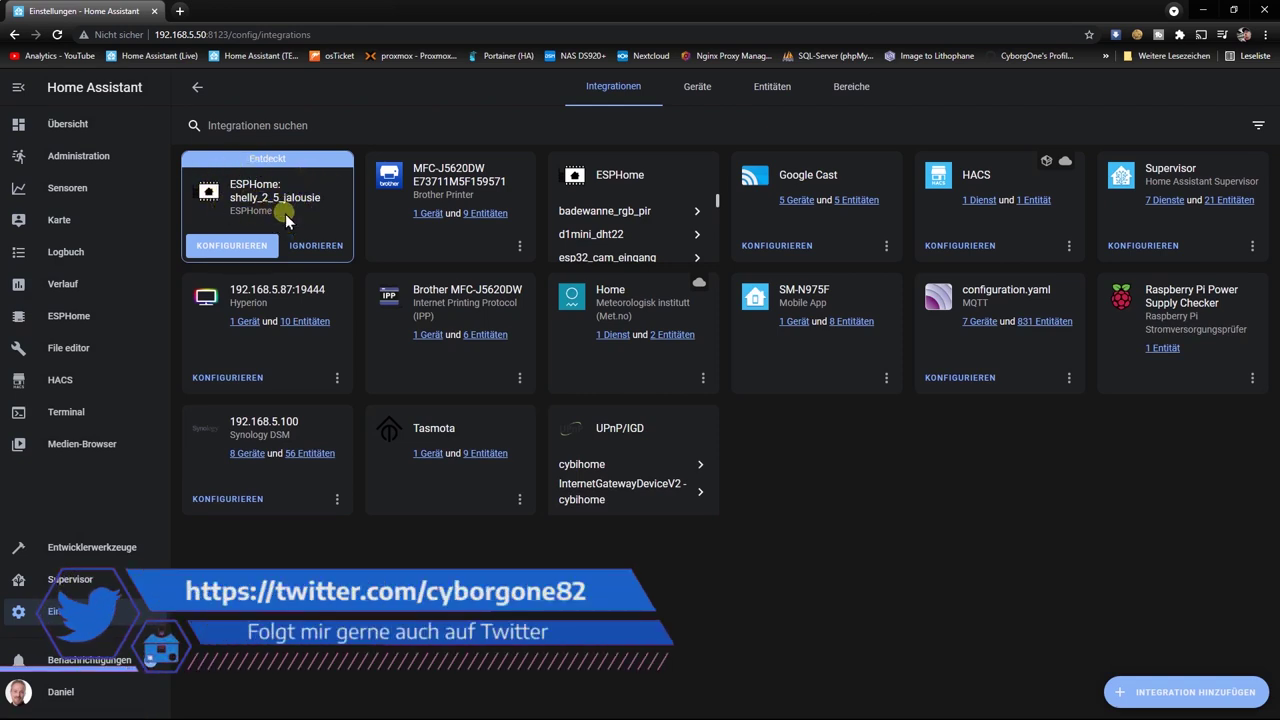
{"action": "left_click", "coordinate": [240, 248]}
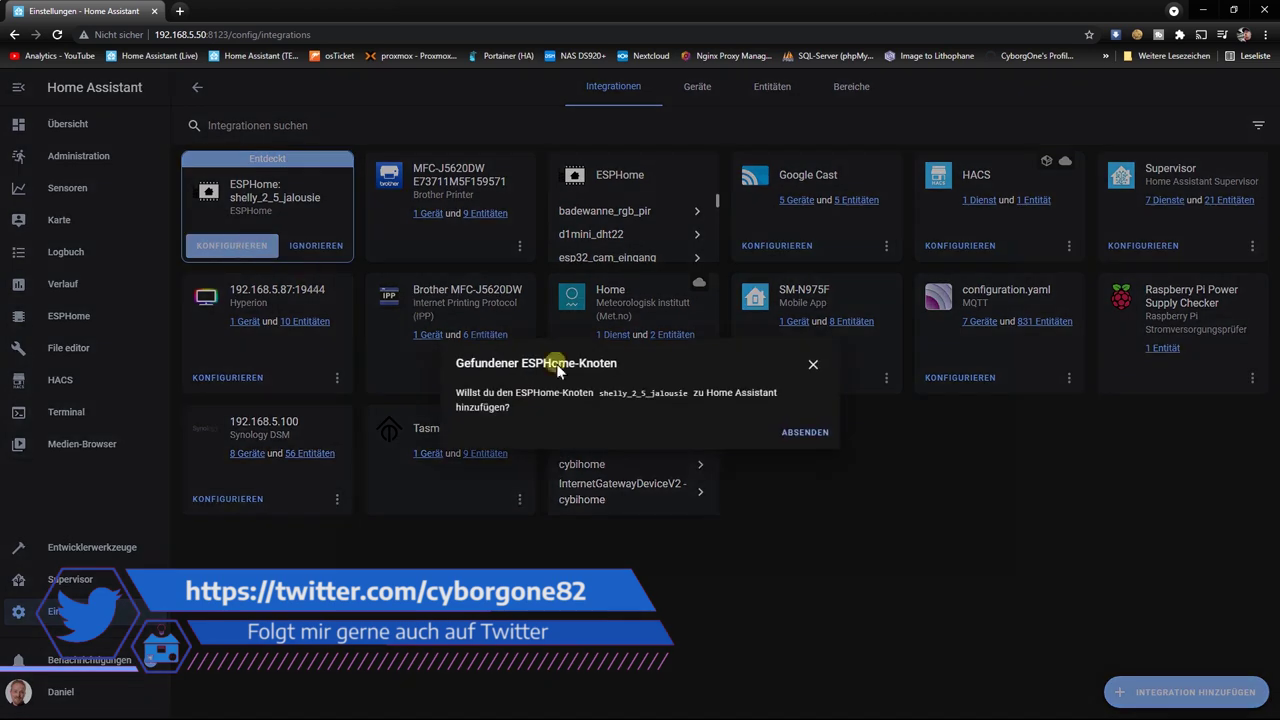
{"action": "left_click", "coordinate": [800, 432]}
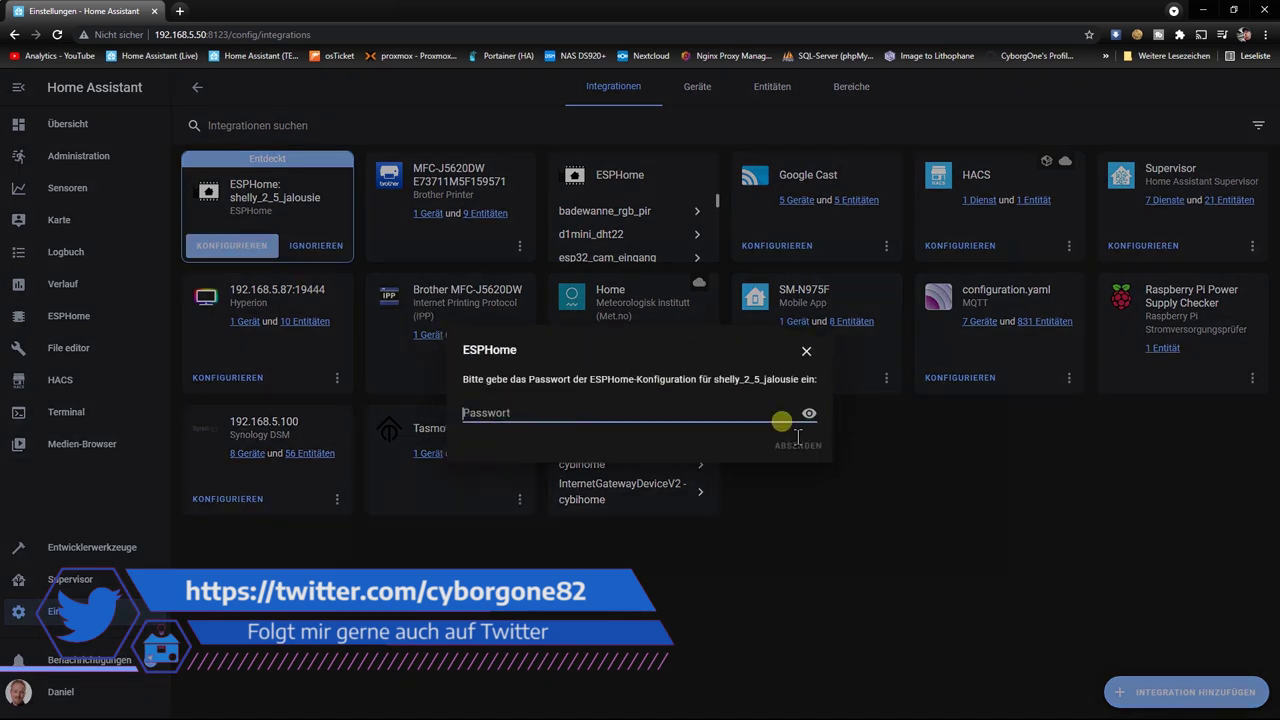
{"action": "left_click", "coordinate": [597, 421]}
{"action": "type", "text": "p"}
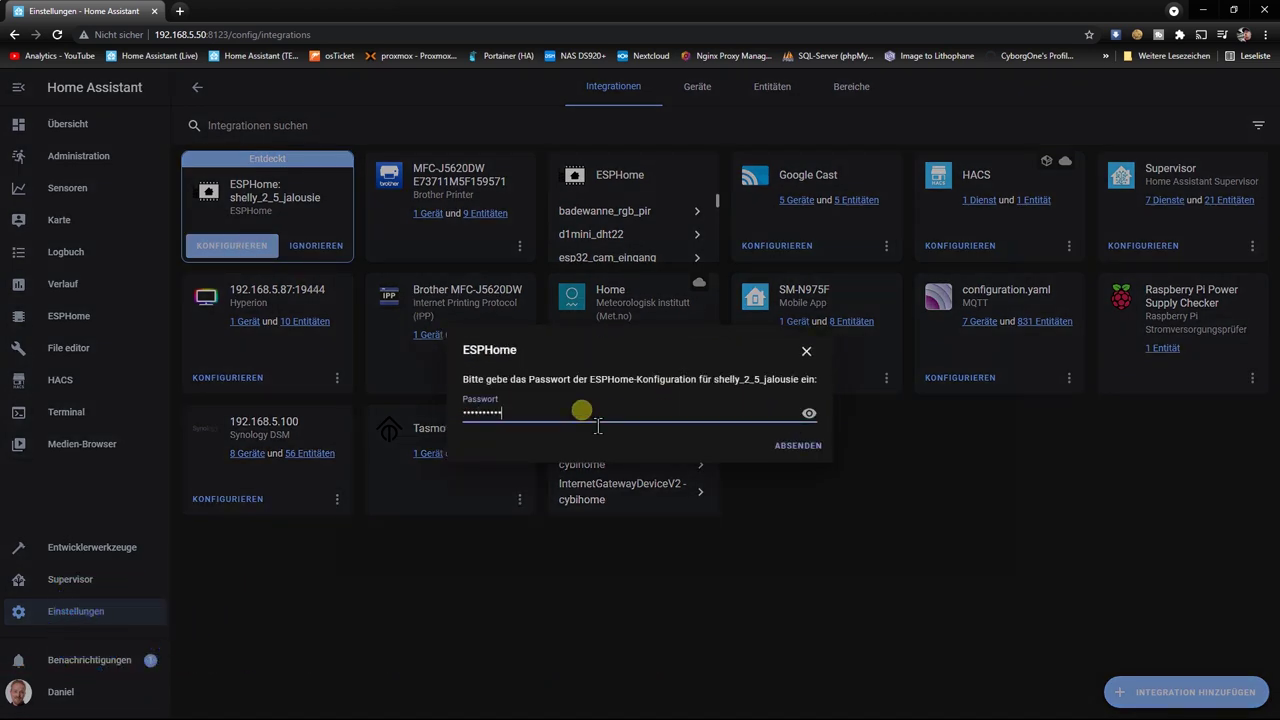
{"action": "key", "text": "Return"}
- Assign the new device to the Küche area and finish the setup
{"action": "left_click", "coordinate": [543, 443]}
{"action": "scroll", "coordinate": [594, 623], "scroll_direction": "down", "scroll_amount": 4}
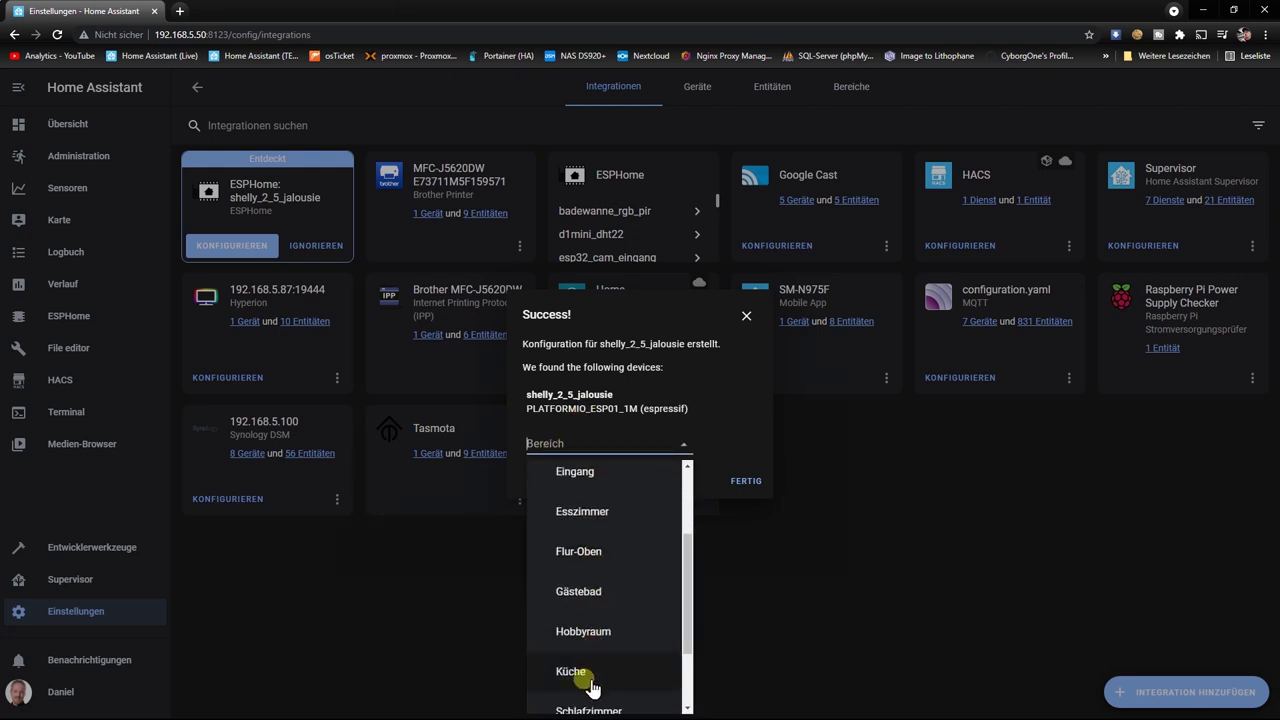
{"action": "left_click", "coordinate": [589, 680]}
{"action": "left_click", "coordinate": [748, 483]}
{"action": "scroll", "coordinate": [430, 222], "scroll_direction": "down", "scroll_amount": 1}
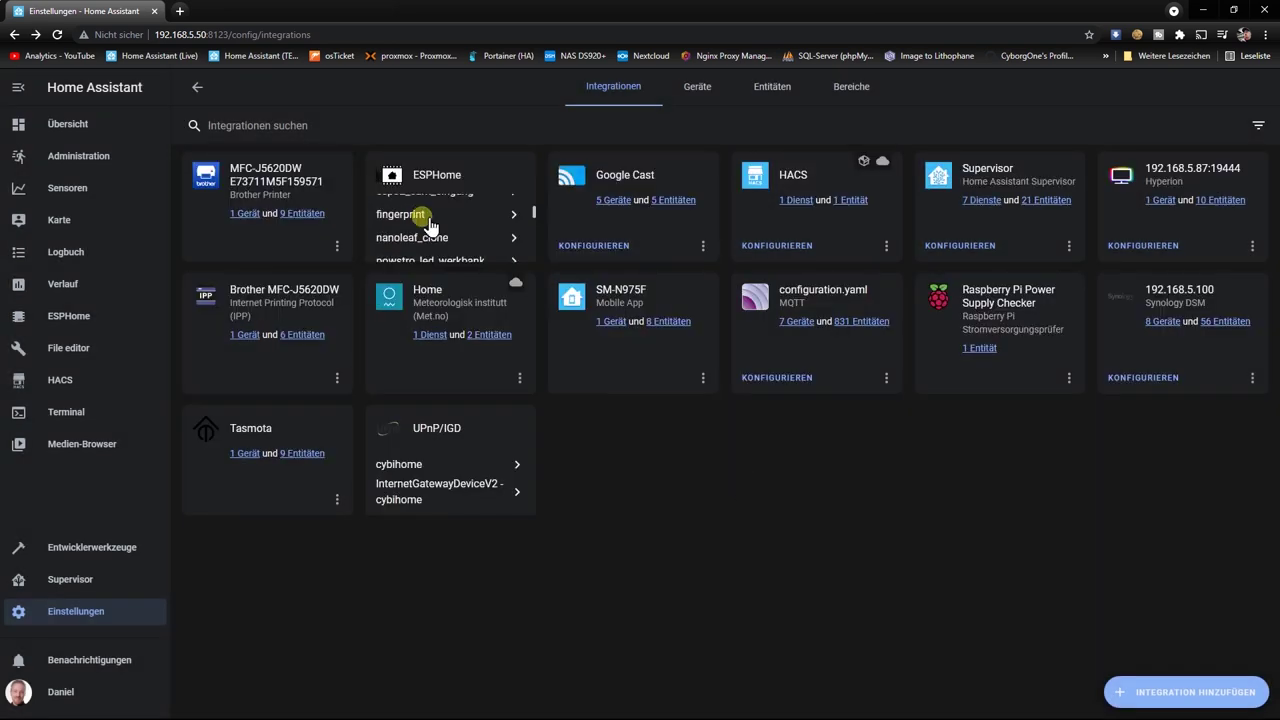
{"action": "scroll", "coordinate": [428, 228], "scroll_direction": "down", "scroll_amount": 2}
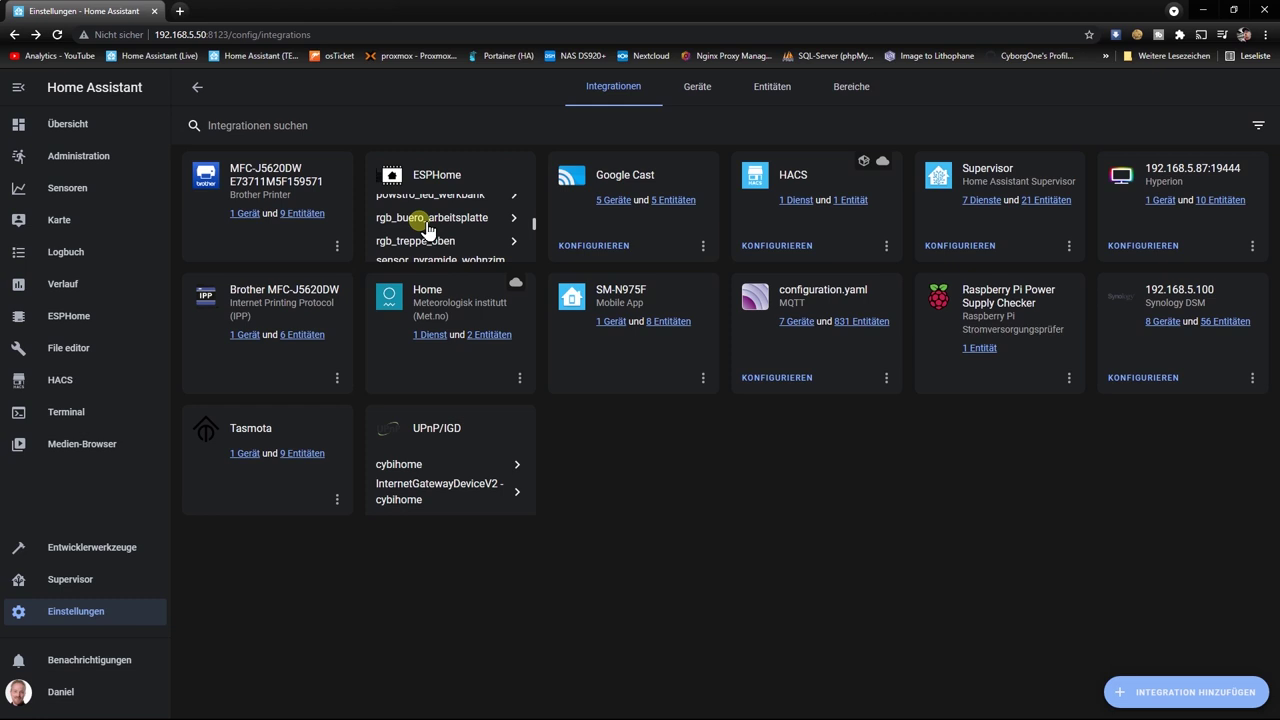
{"action": "scroll", "coordinate": [428, 228], "scroll_direction": "down", "scroll_amount": 2}
{"action": "scroll", "coordinate": [428, 230], "scroll_direction": "down", "scroll_amount": 4}
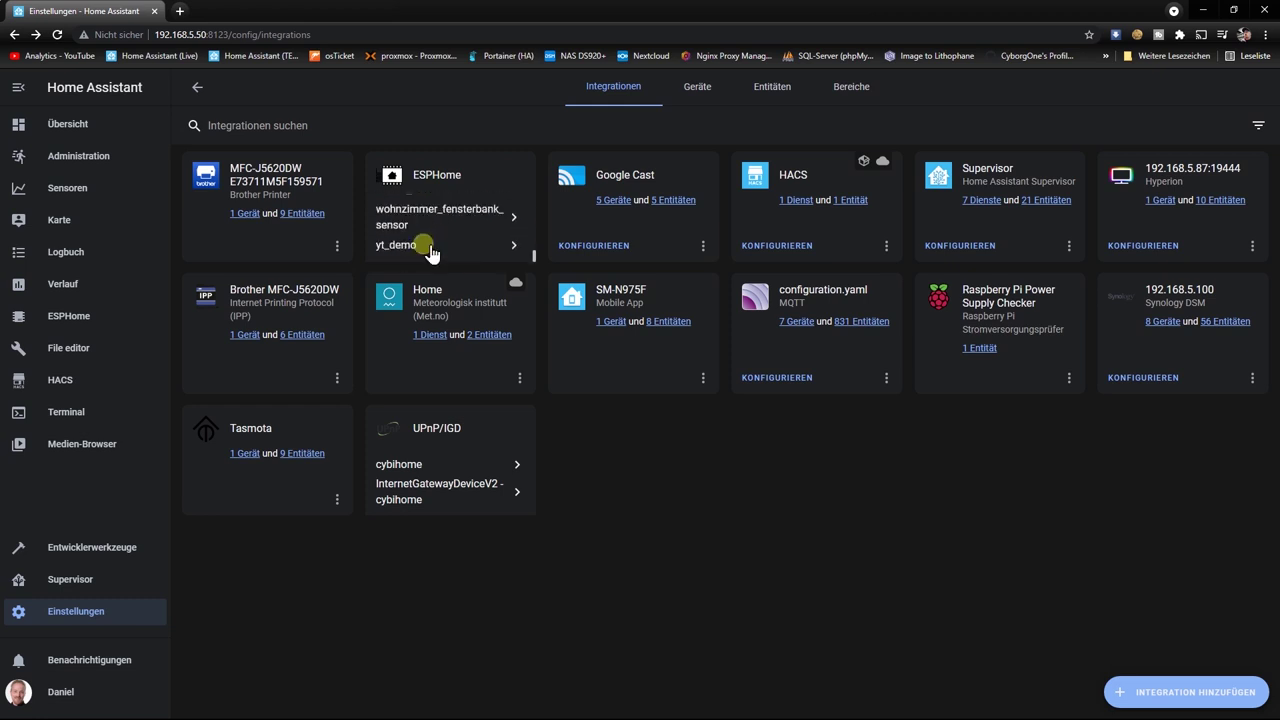
{"action": "scroll", "coordinate": [428, 248], "scroll_direction": "up", "scroll_amount": 5}
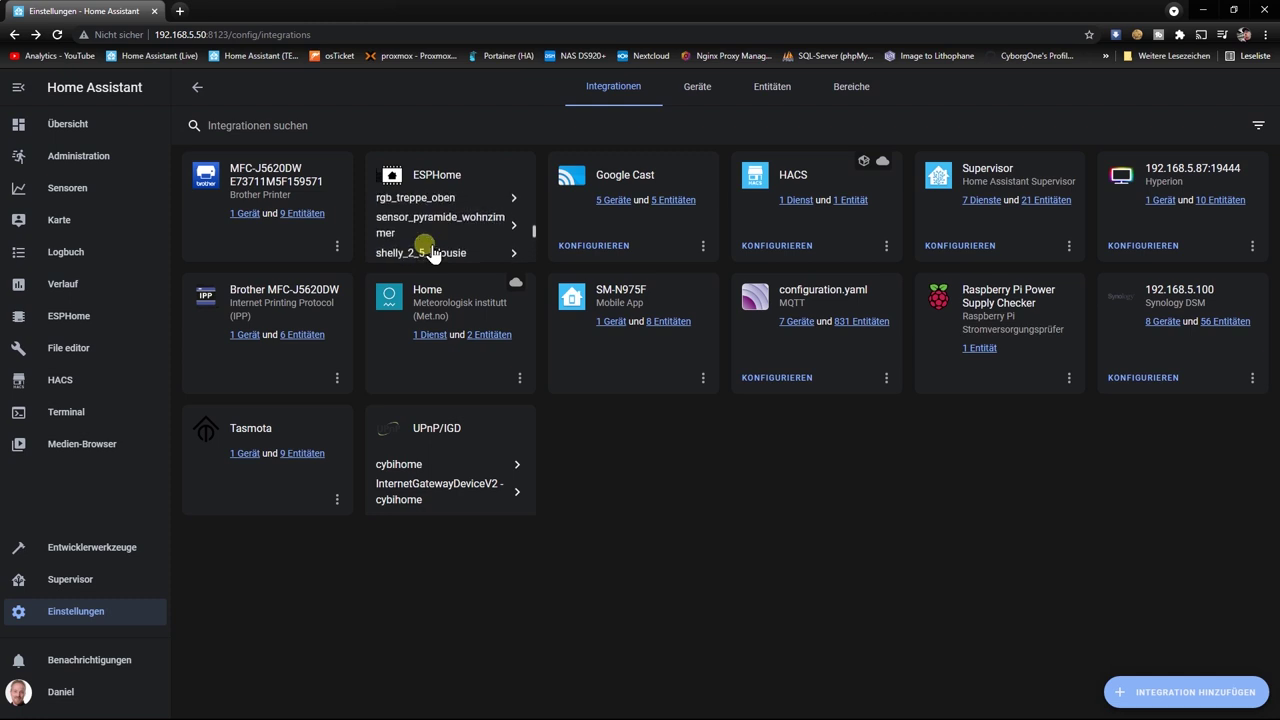
{"action": "scroll", "coordinate": [430, 250], "scroll_direction": "up", "scroll_amount": 5}
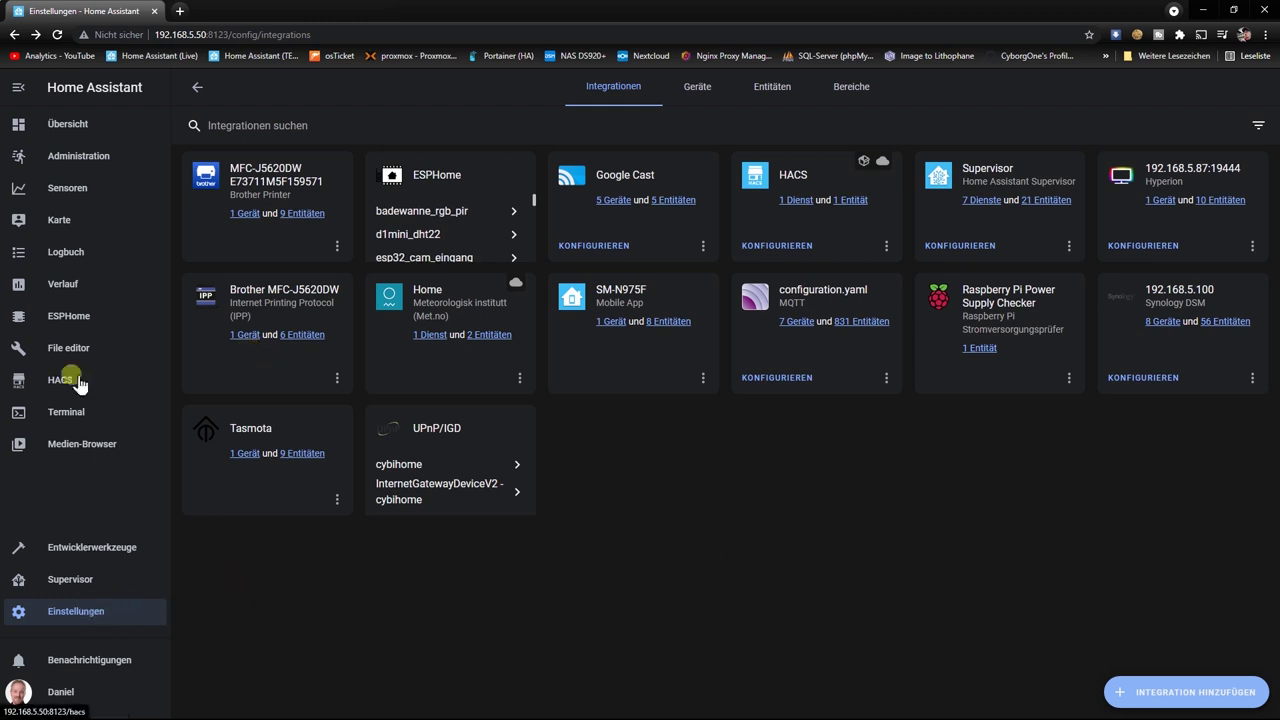
- Find sonoff_touch_jalousie's IP address 192.168.5.132 in its ESPHome live logs
{"action": "left_click", "coordinate": [68, 318]}
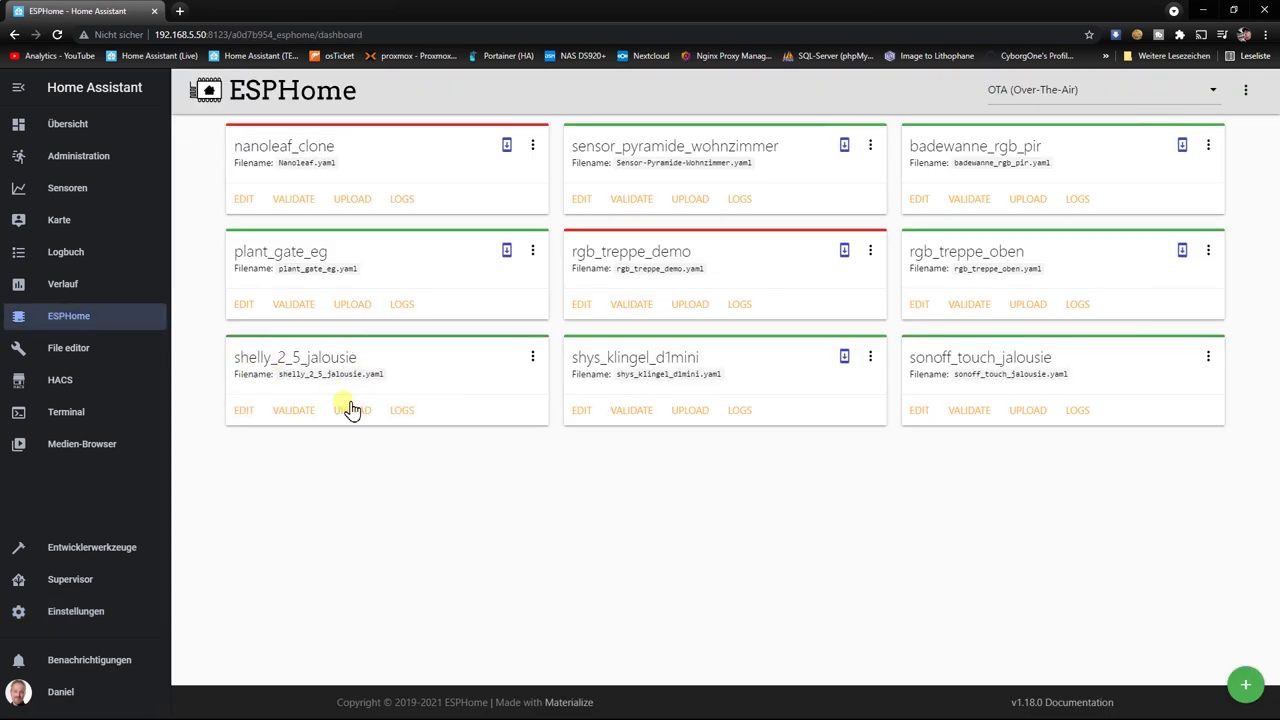
{"action": "left_click", "coordinate": [1082, 412]}
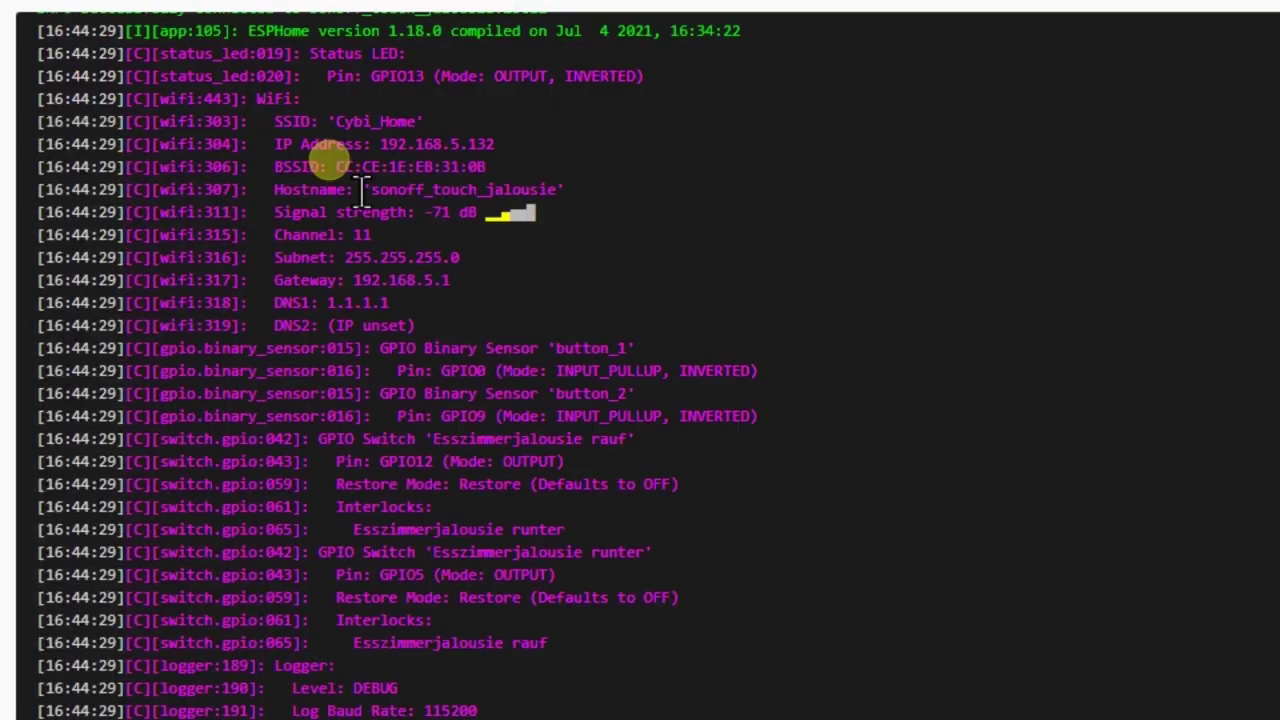
{"action": "scroll", "coordinate": [362, 190], "scroll_direction": "down", "scroll_amount": 3}
{"action": "scroll", "coordinate": [363, 251], "scroll_direction": "up", "scroll_amount": 3}
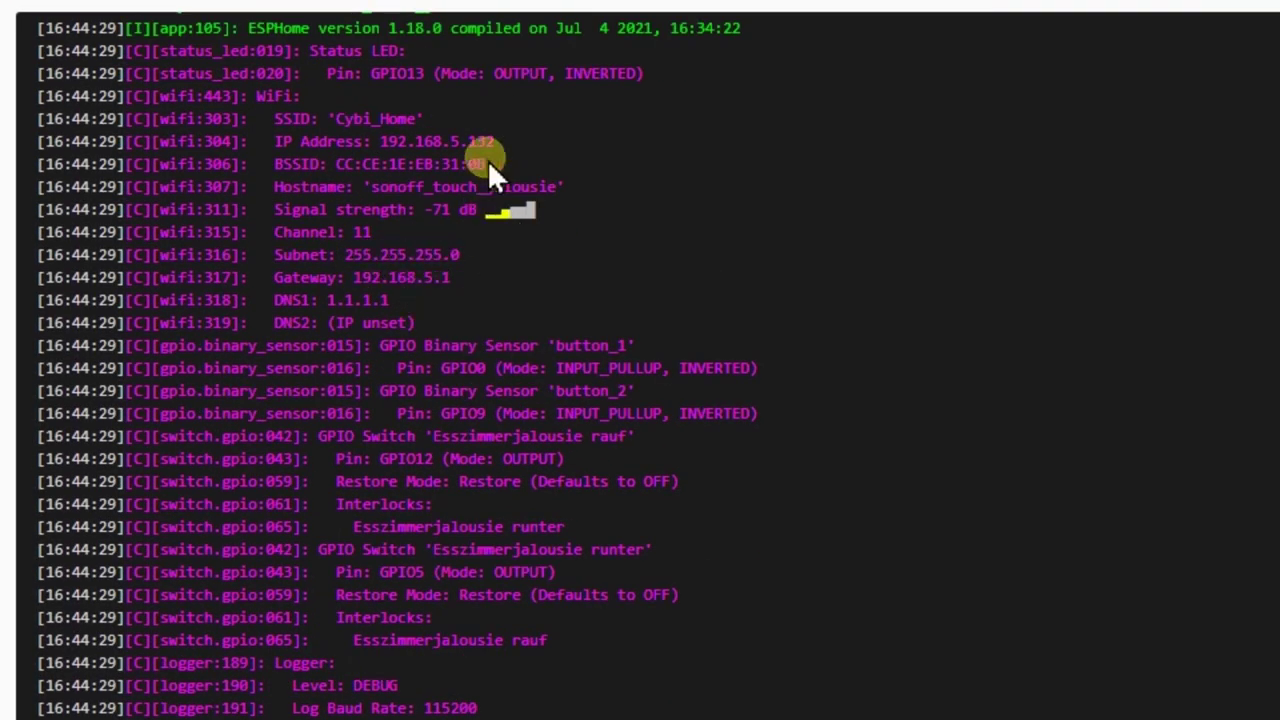
{"action": "left_click_drag", "start_coordinate": [380, 141], "coordinate": [505, 141]}
{"action": "key", "text": "ctrl+c"}
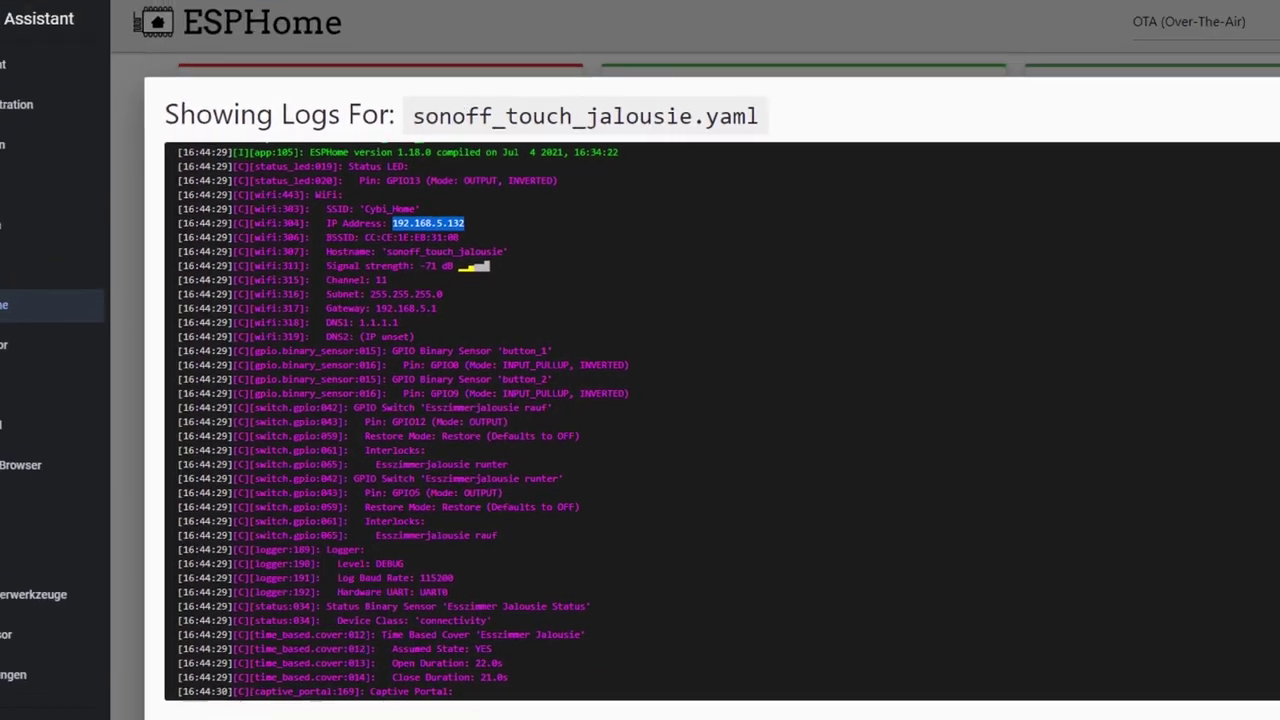
{"action": "key", "text": "Escape"}
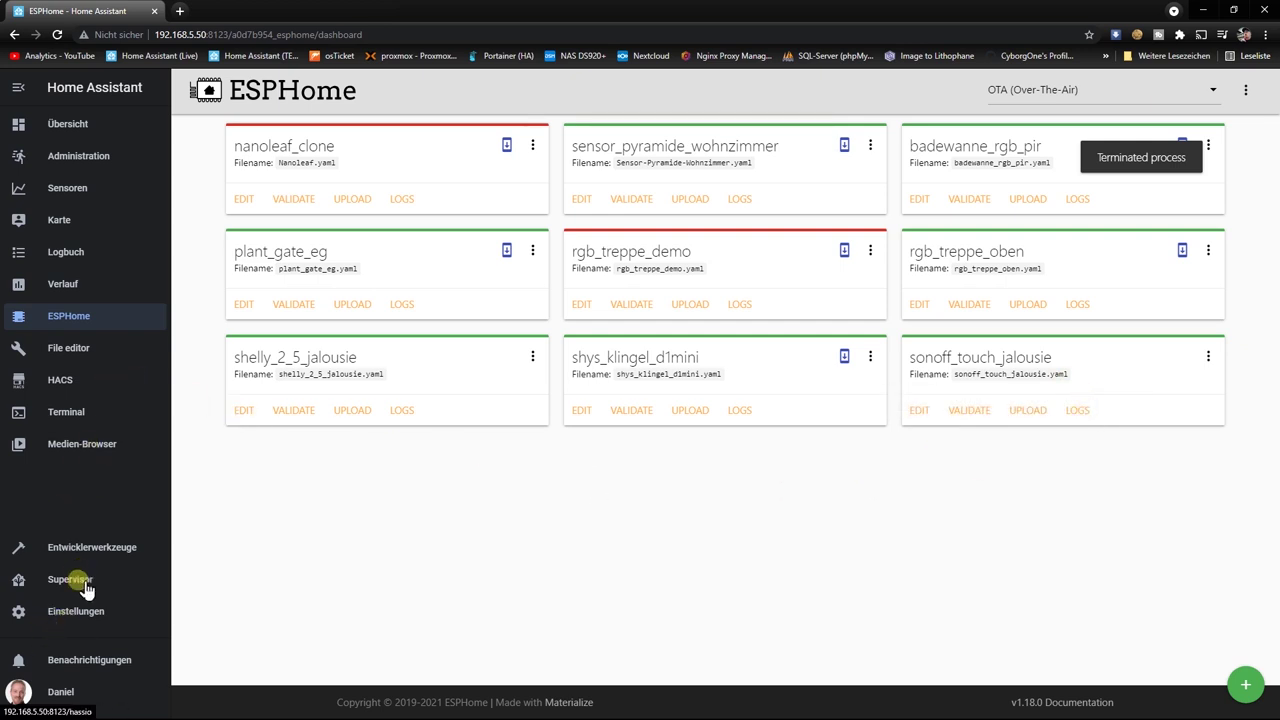
{"action": "left_click", "coordinate": [78, 611]}
- Add an ESPHome integration with host 192.168.5.132 and port 6053
{"action": "left_click", "coordinate": [780, 212]}
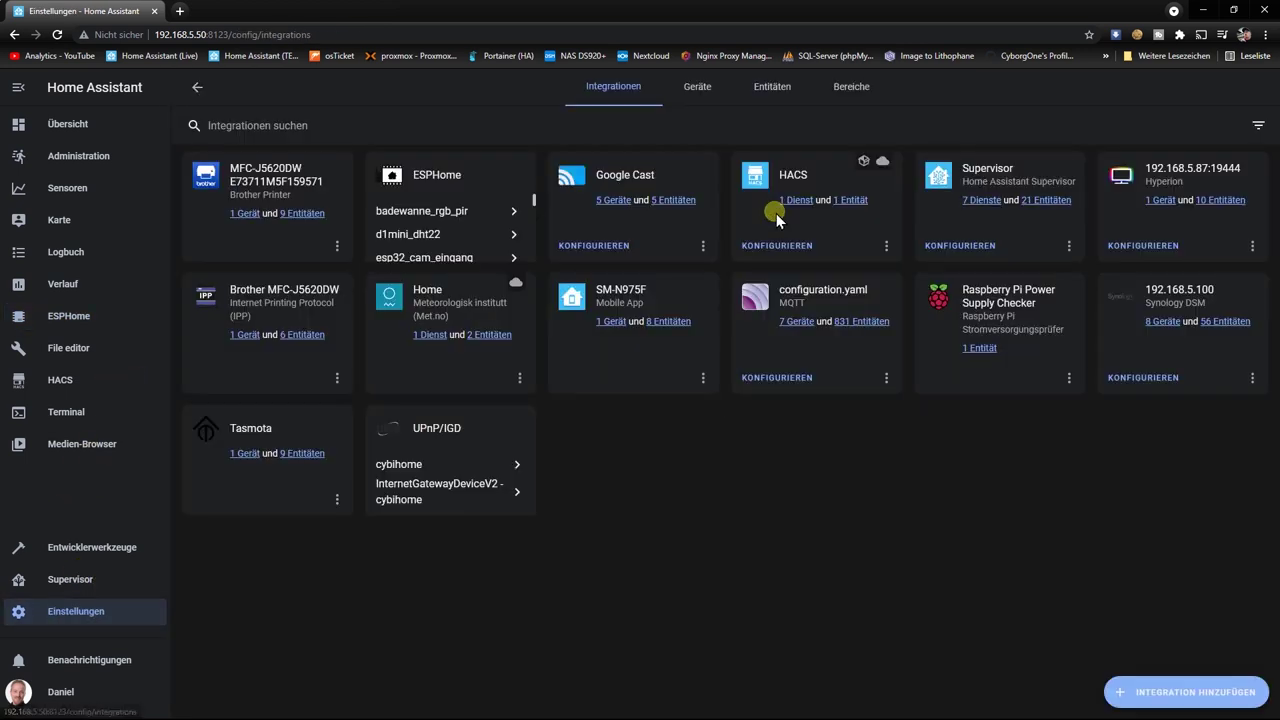
{"action": "left_click", "coordinate": [1184, 692]}
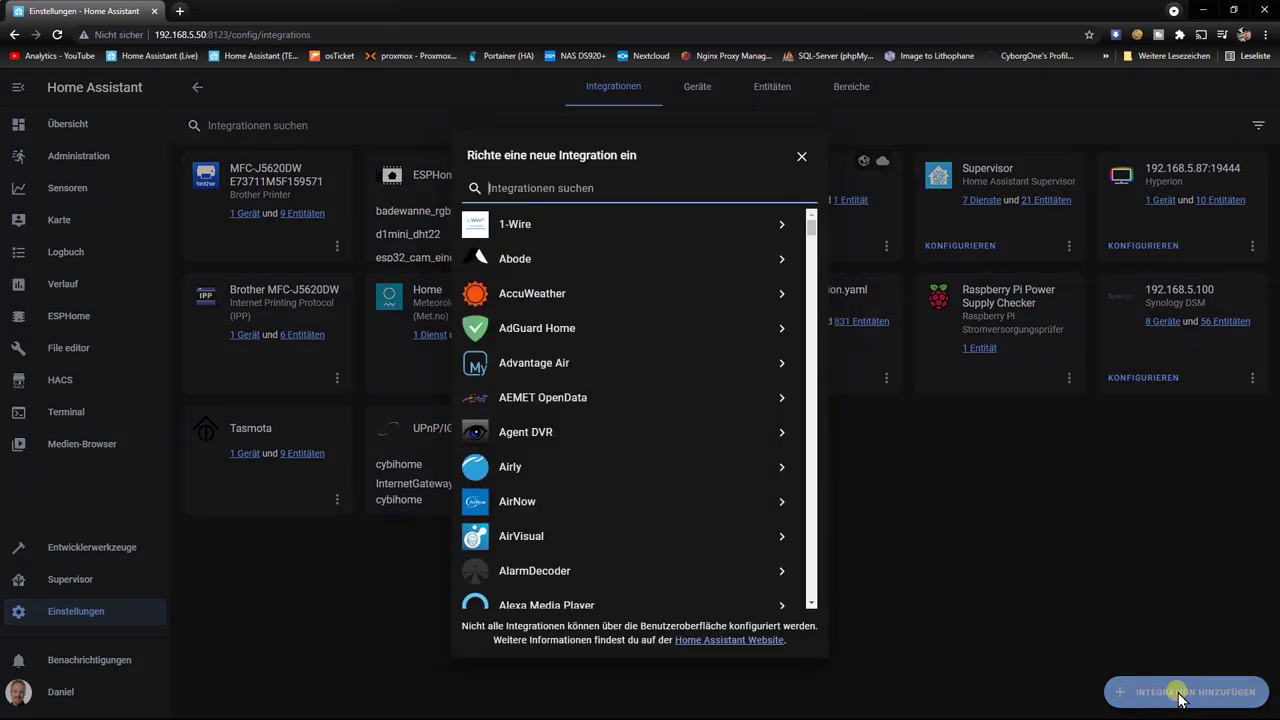
{"action": "type", "text": "es"}
{"action": "left_click", "coordinate": [523, 222]}
{"action": "left_click", "coordinate": [523, 391]}
{"action": "key", "text": "ctrl+v"}
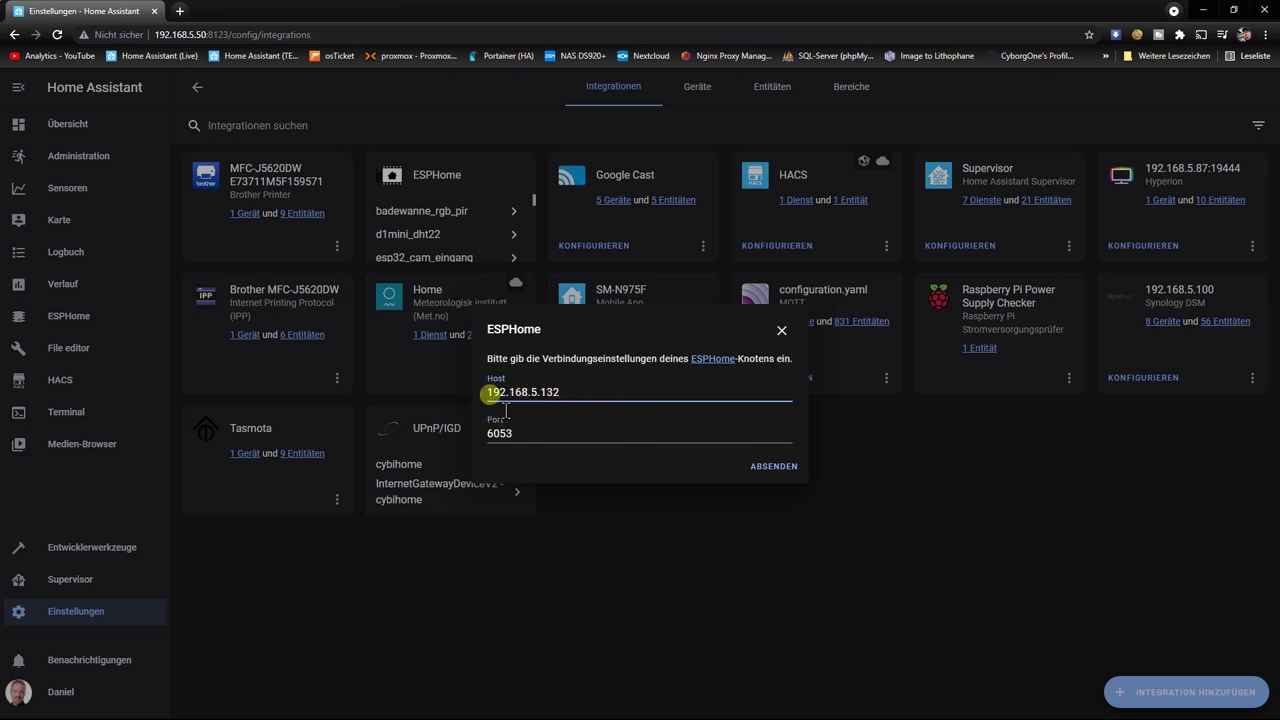
{"action": "left_click", "coordinate": [774, 467]}
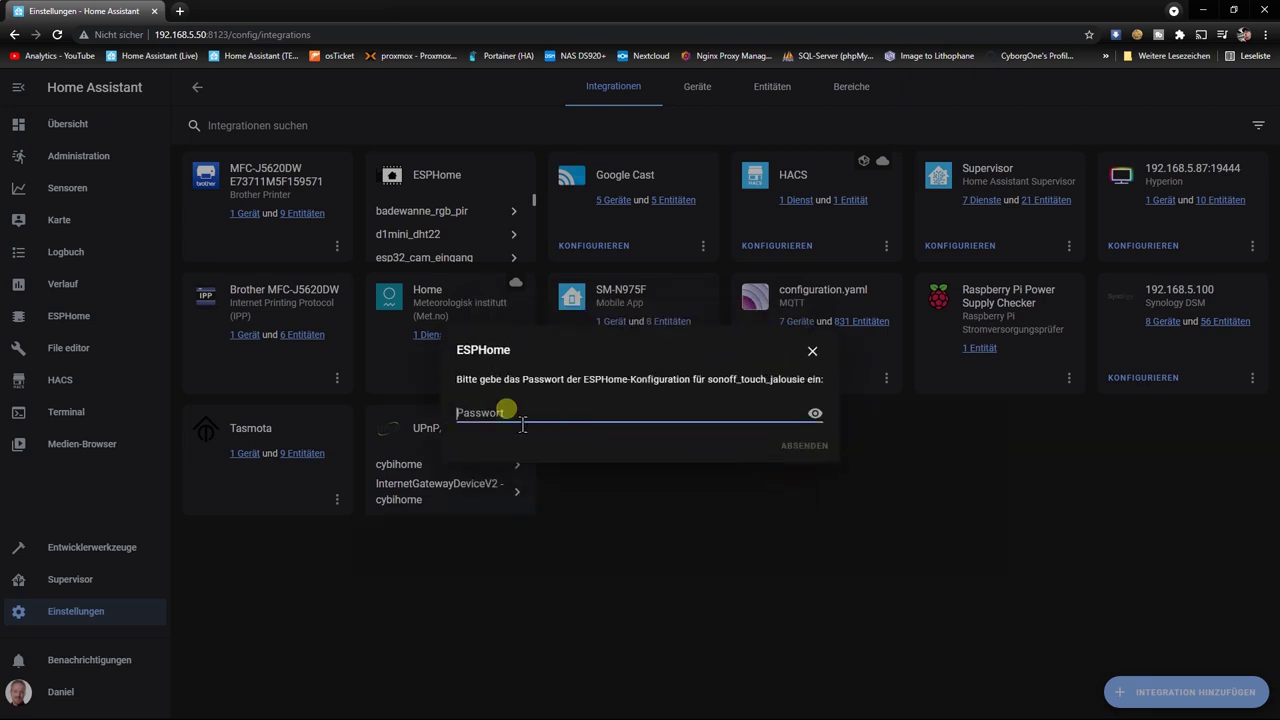
- Enter the device password and assign the device to the Esszimmer area
{"action": "type", "text": "****"}
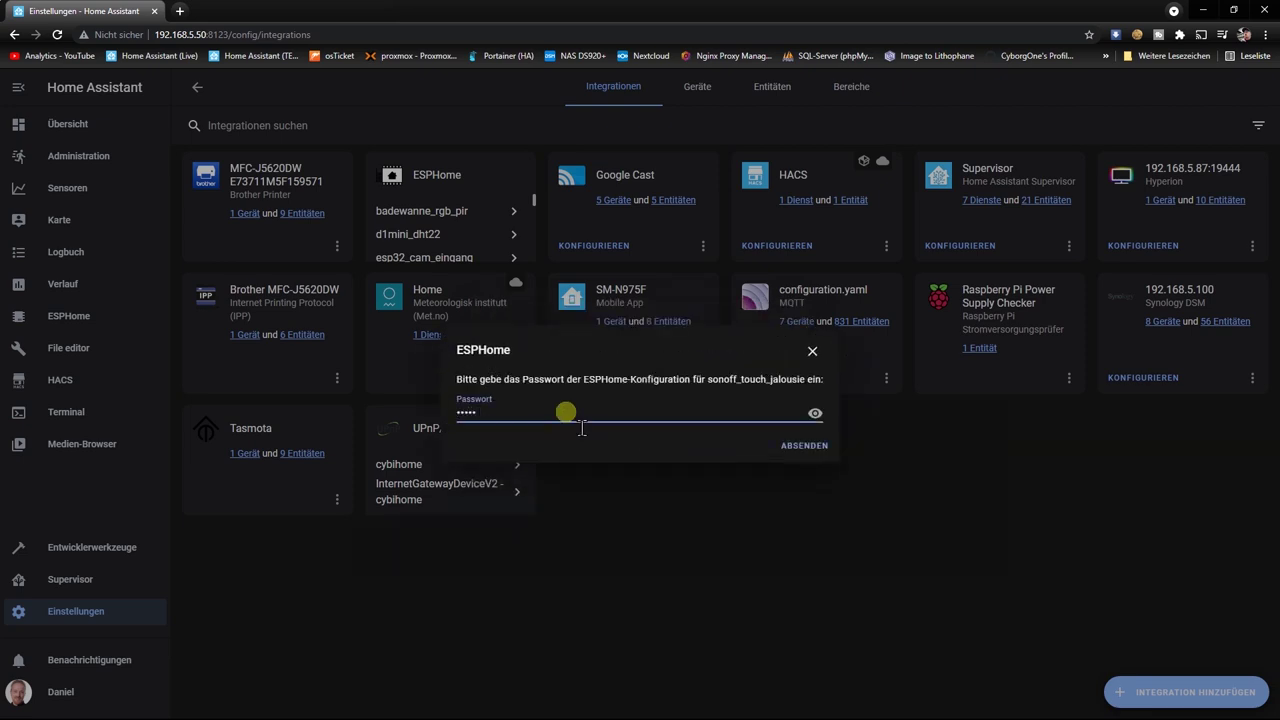
{"action": "key", "text": "Return"}
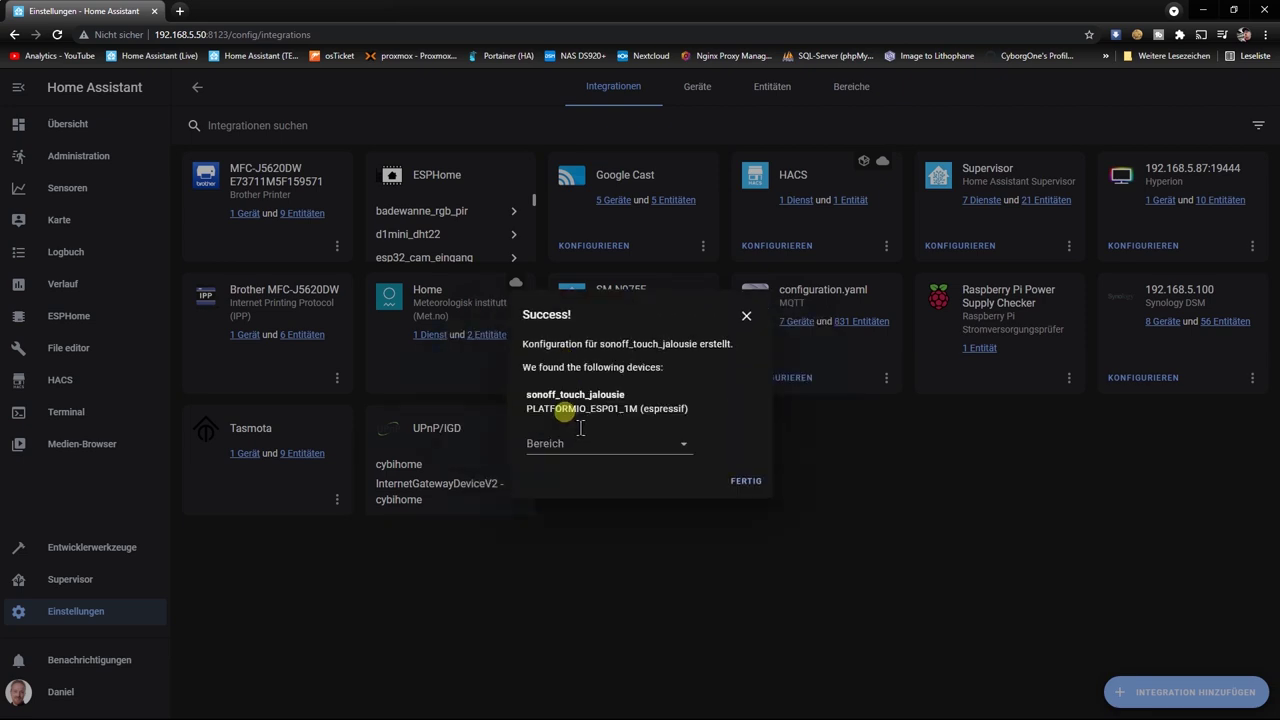
{"action": "left_click", "coordinate": [548, 443]}
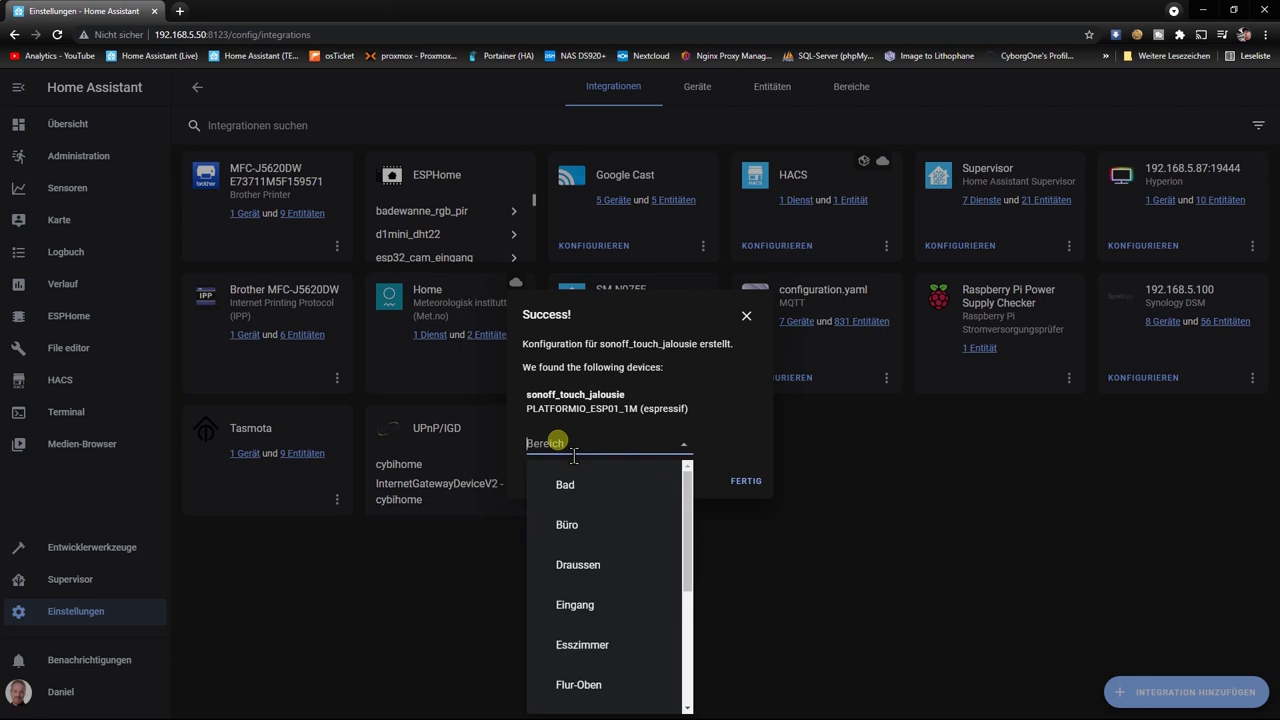
{"action": "left_click", "coordinate": [590, 645]}
{"action": "left_click", "coordinate": [745, 484]}
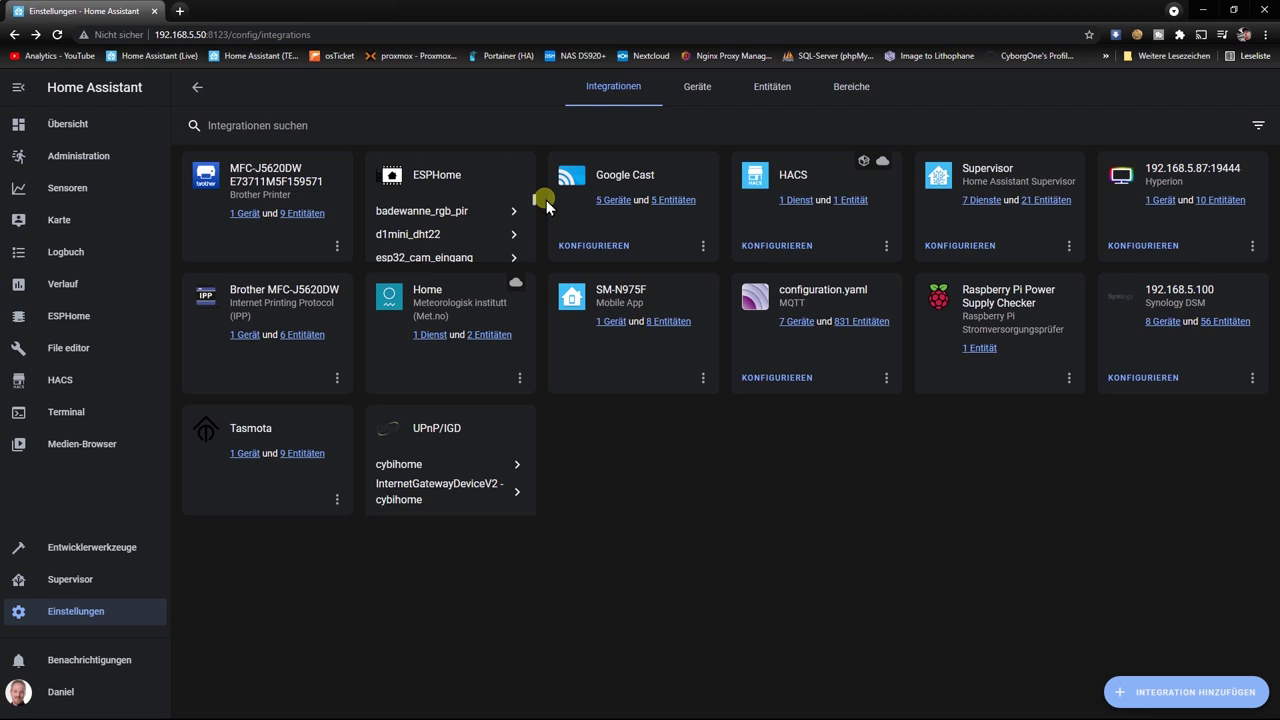
- Put the TEST dashboard view in edit mode and add an entities card
{"action": "left_click", "coordinate": [72, 124]}
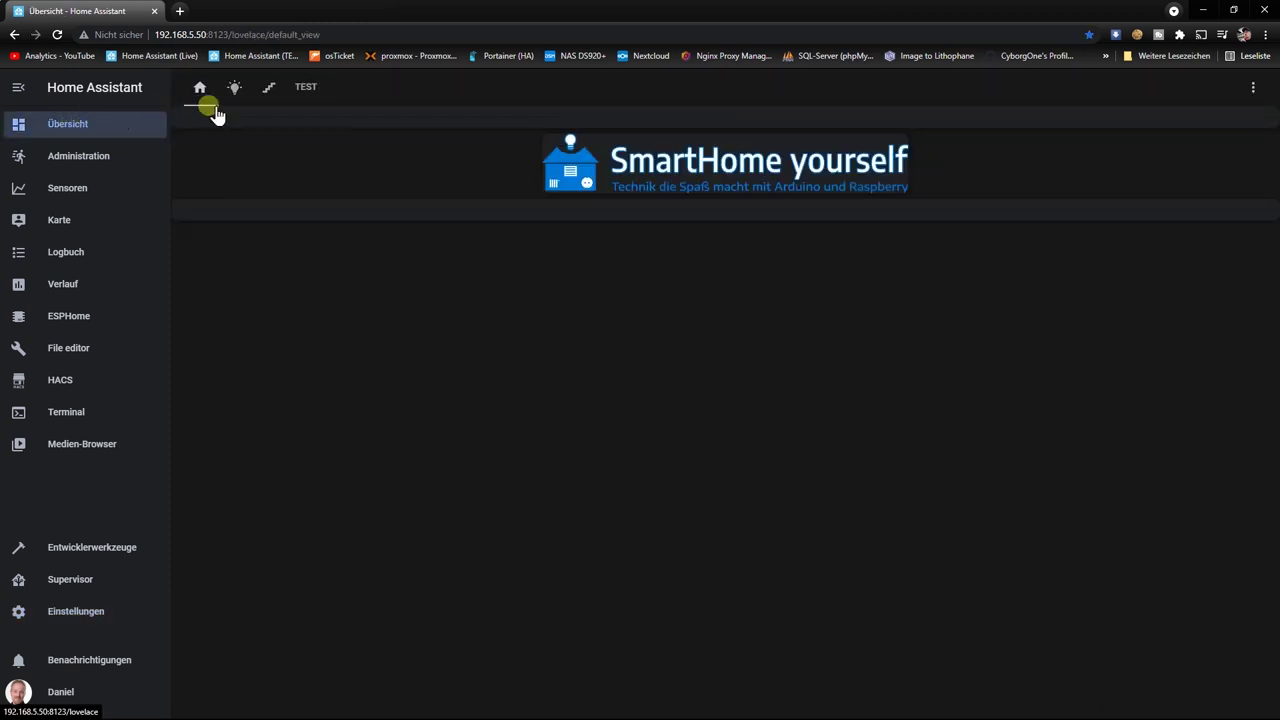
{"action": "left_click", "coordinate": [306, 92]}
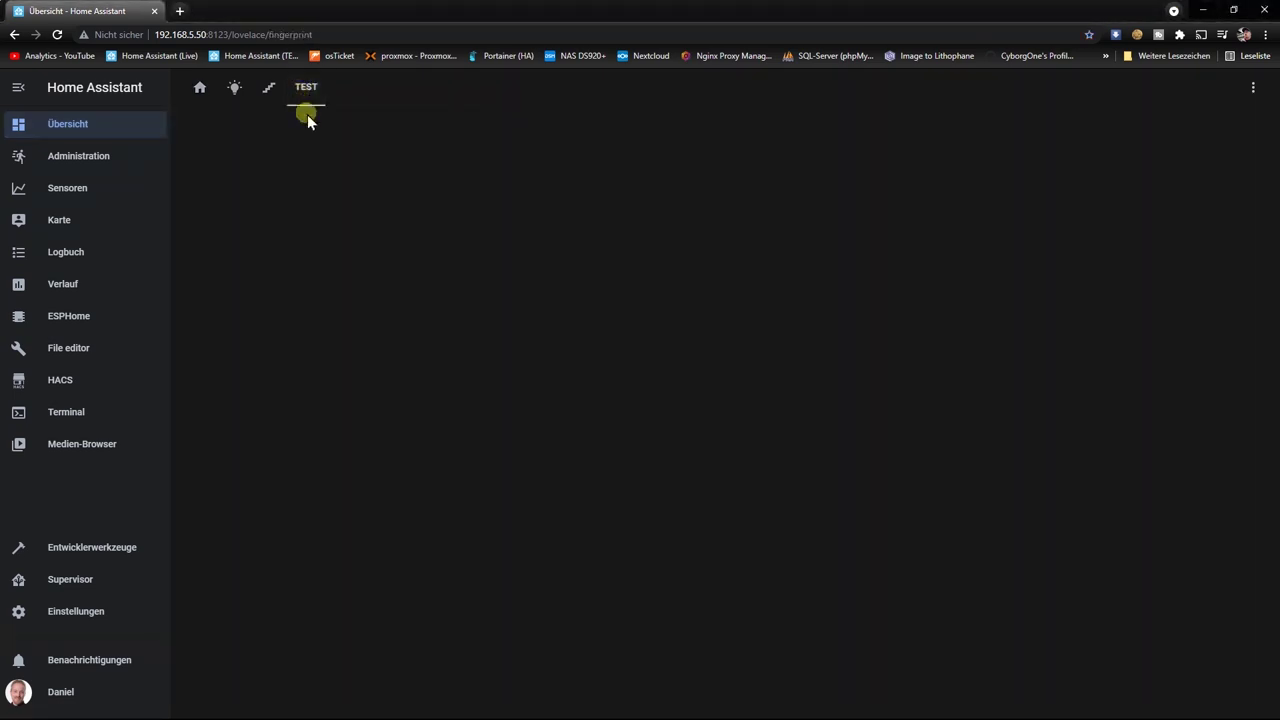
{"action": "left_click", "coordinate": [1252, 94]}
{"action": "left_click", "coordinate": [1208, 125]}
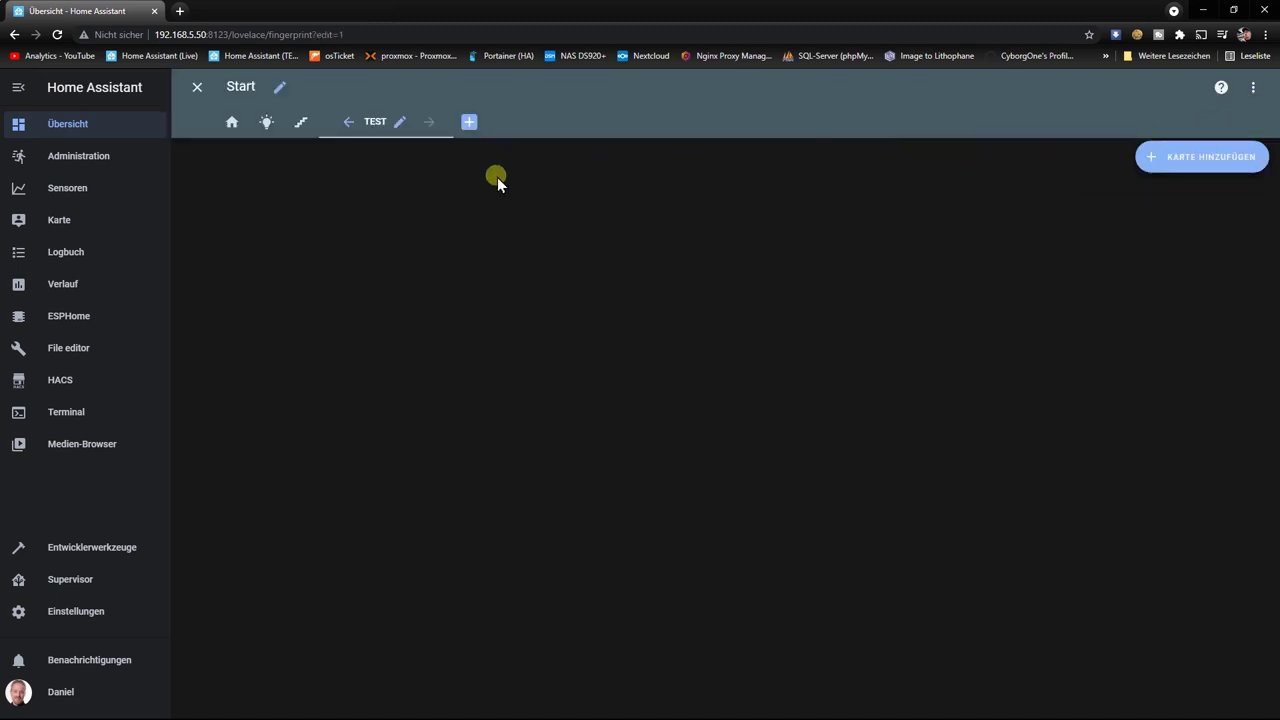
{"action": "left_click", "coordinate": [1150, 166]}
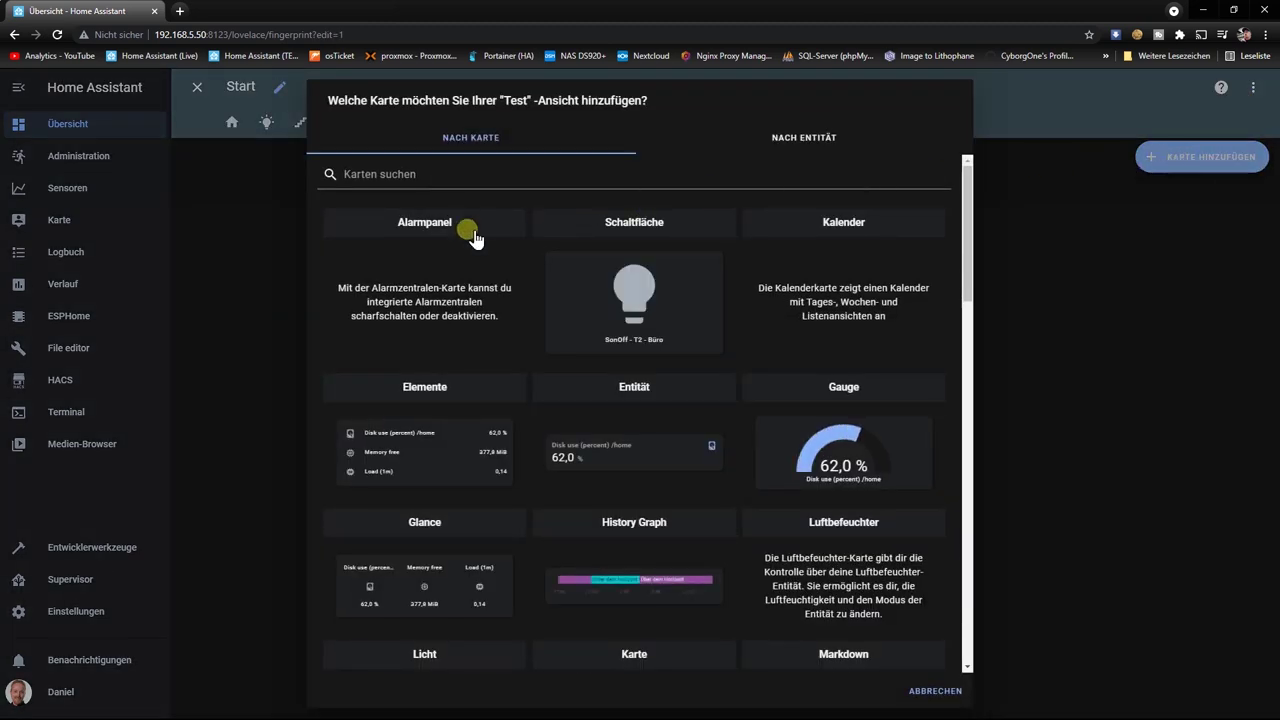
{"action": "left_click", "coordinate": [420, 448]}
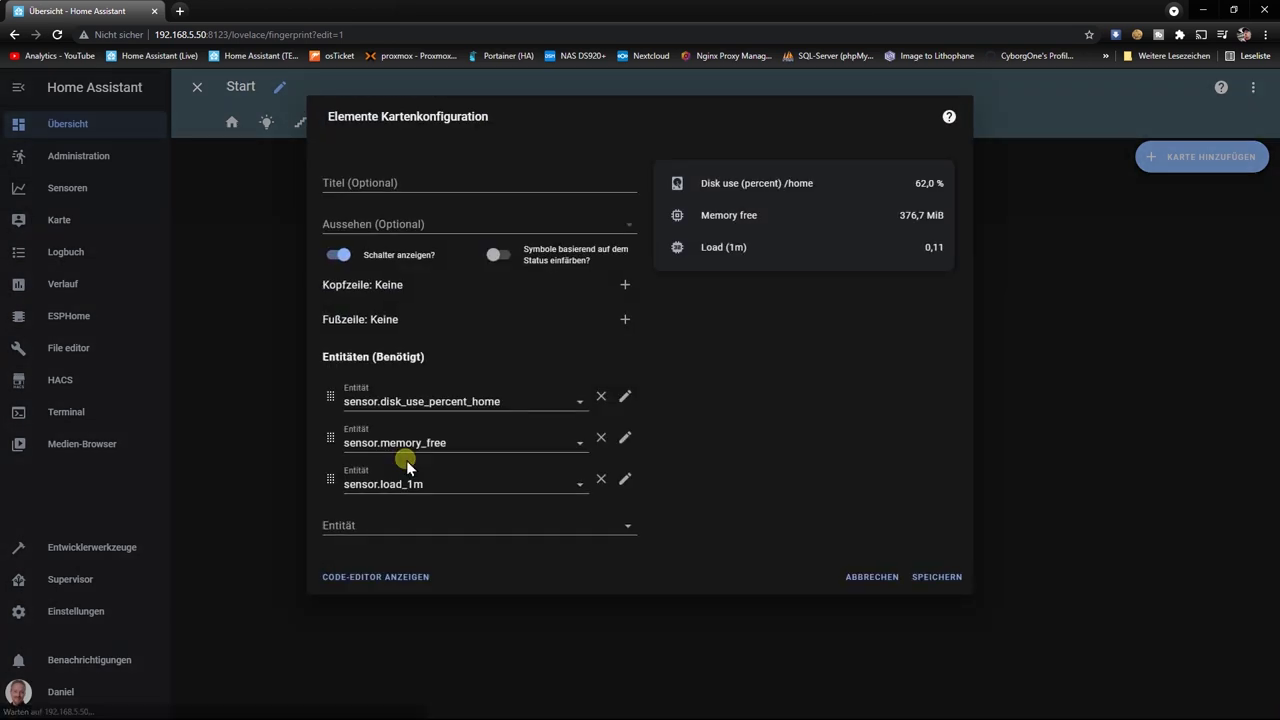
- Replace the card's default sensors with the Esszimmer Jalousie and Jalousie covers
{"action": "left_click", "coordinate": [601, 396]}
{"action": "left_click", "coordinate": [601, 396]}
{"action": "left_click", "coordinate": [601, 396]}
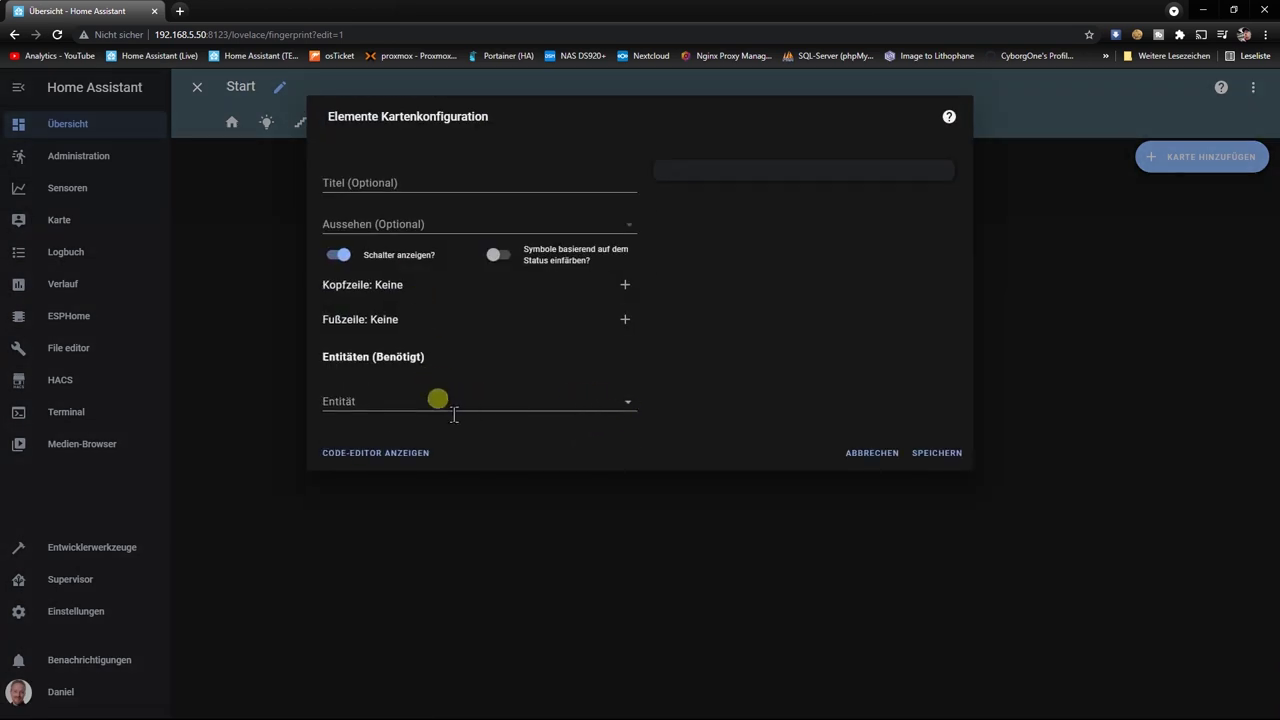
{"action": "left_click", "coordinate": [408, 400]}
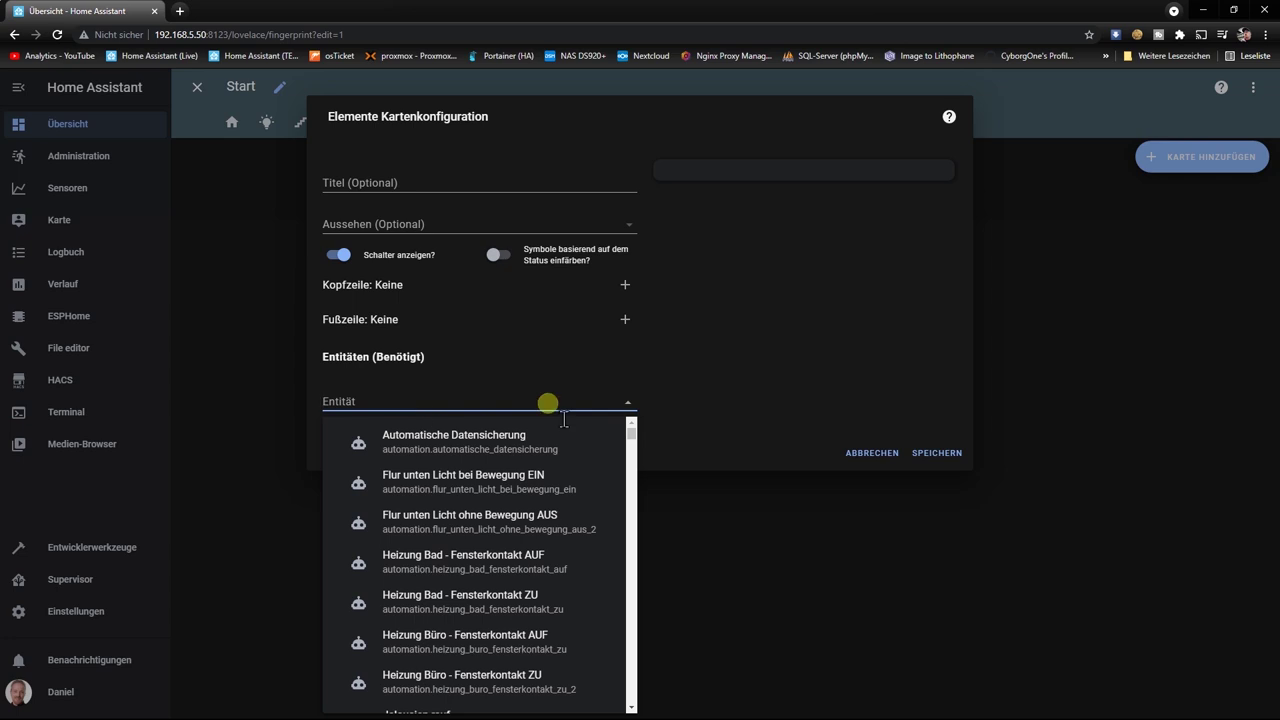
{"action": "type", "text": "cov"}
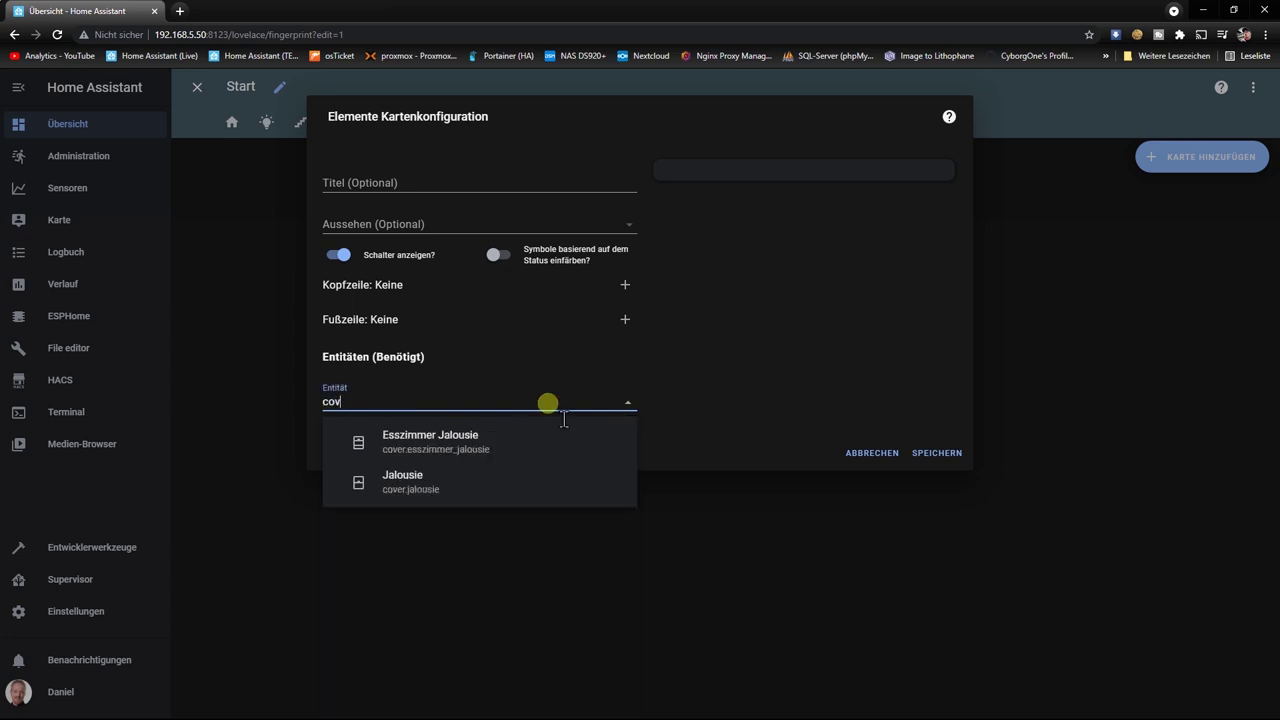
{"action": "left_click", "coordinate": [428, 442]}
{"action": "left_click", "coordinate": [432, 448]}
{"action": "type", "text": "cov"}
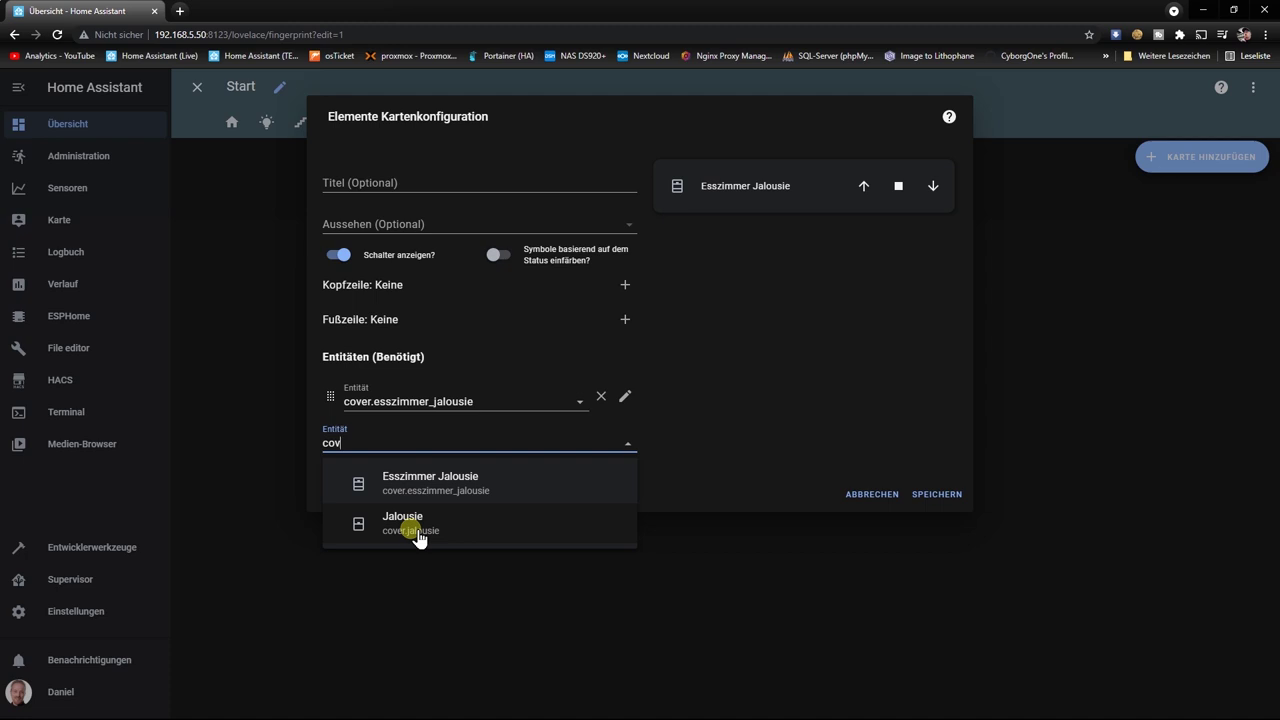
{"action": "left_click", "coordinate": [419, 537]}
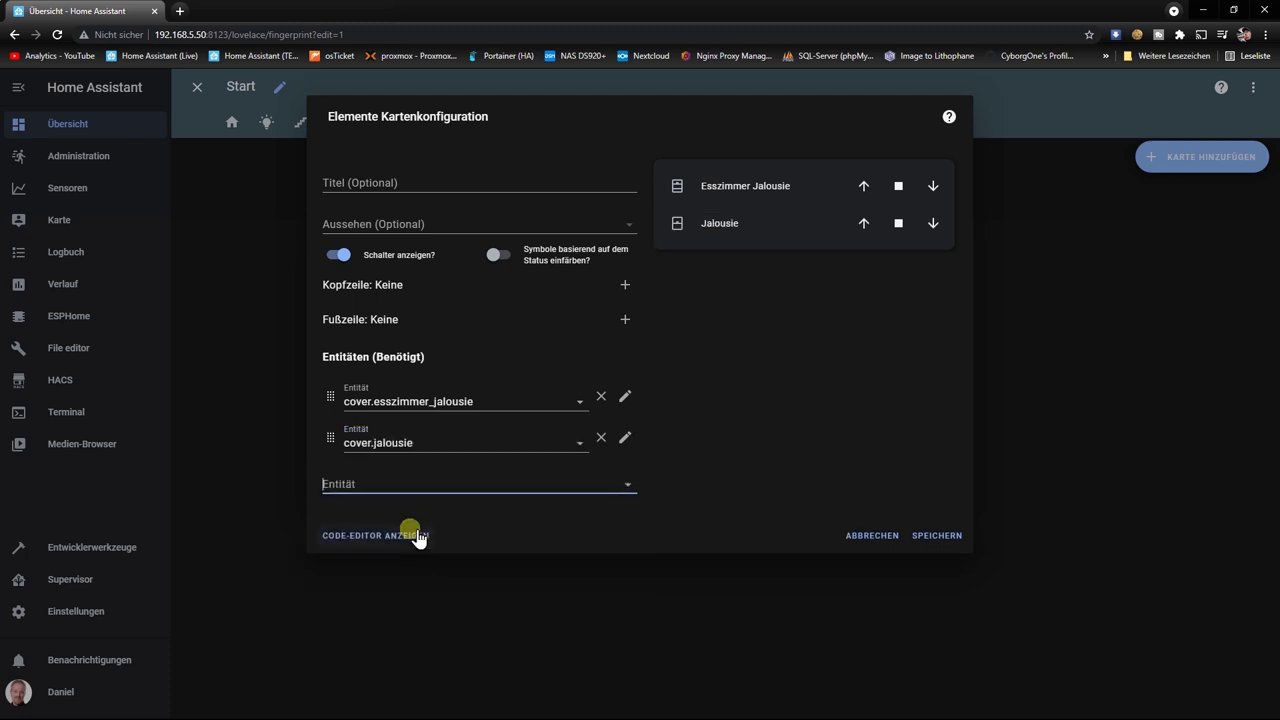
- Rename the Jalousie cover to Küchenjalousie and save the entities card
{"action": "left_click", "coordinate": [718, 227]}
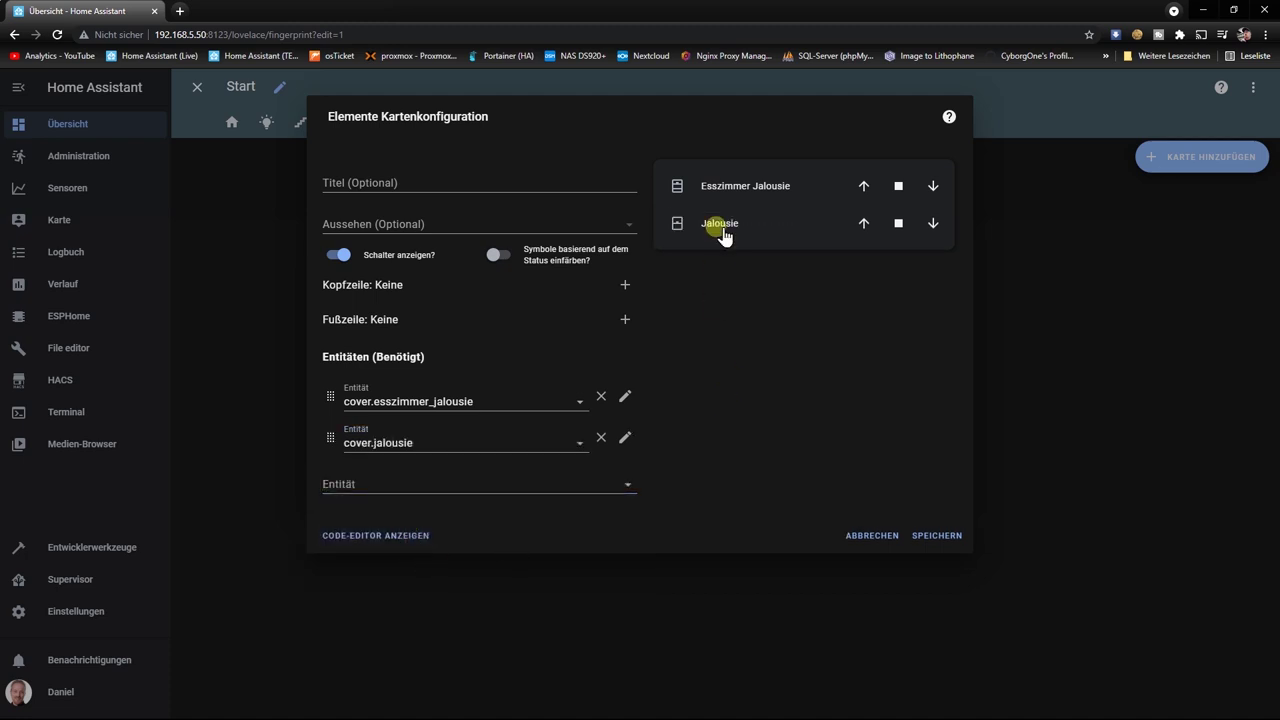
{"action": "left_click", "coordinate": [748, 324]}
{"action": "left_click", "coordinate": [537, 326]}
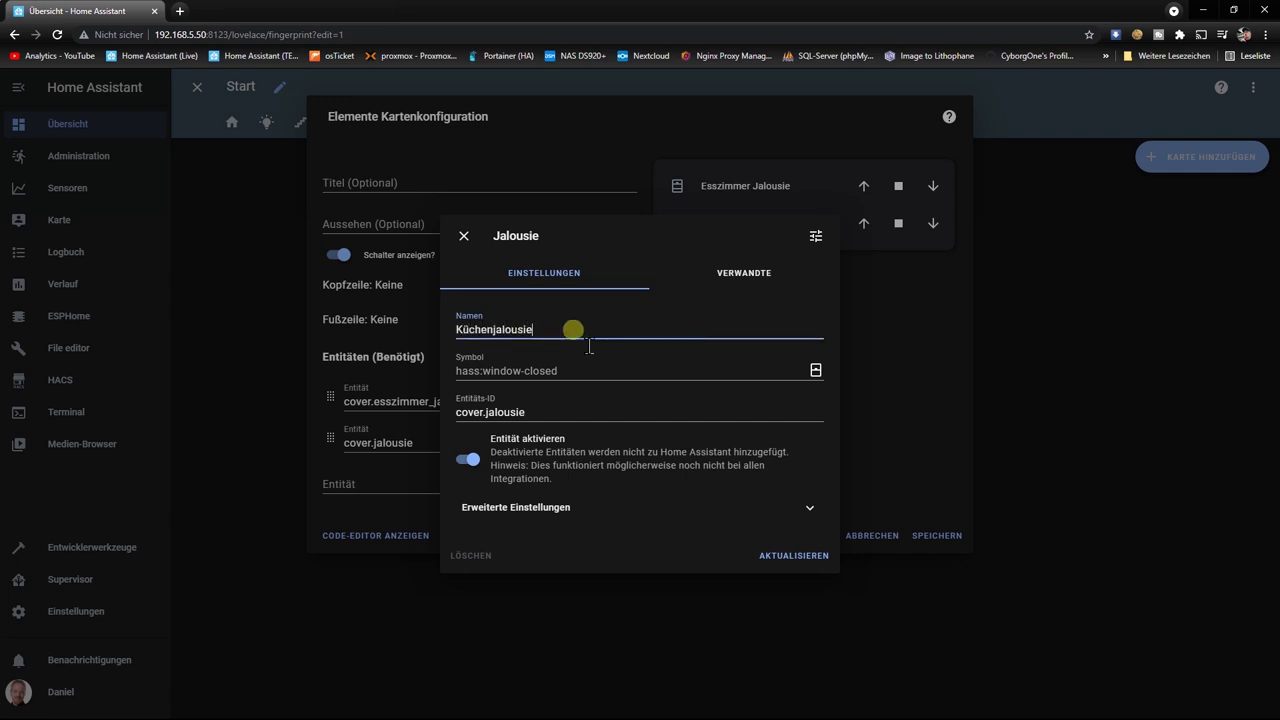
{"action": "left_click", "coordinate": [795, 555]}
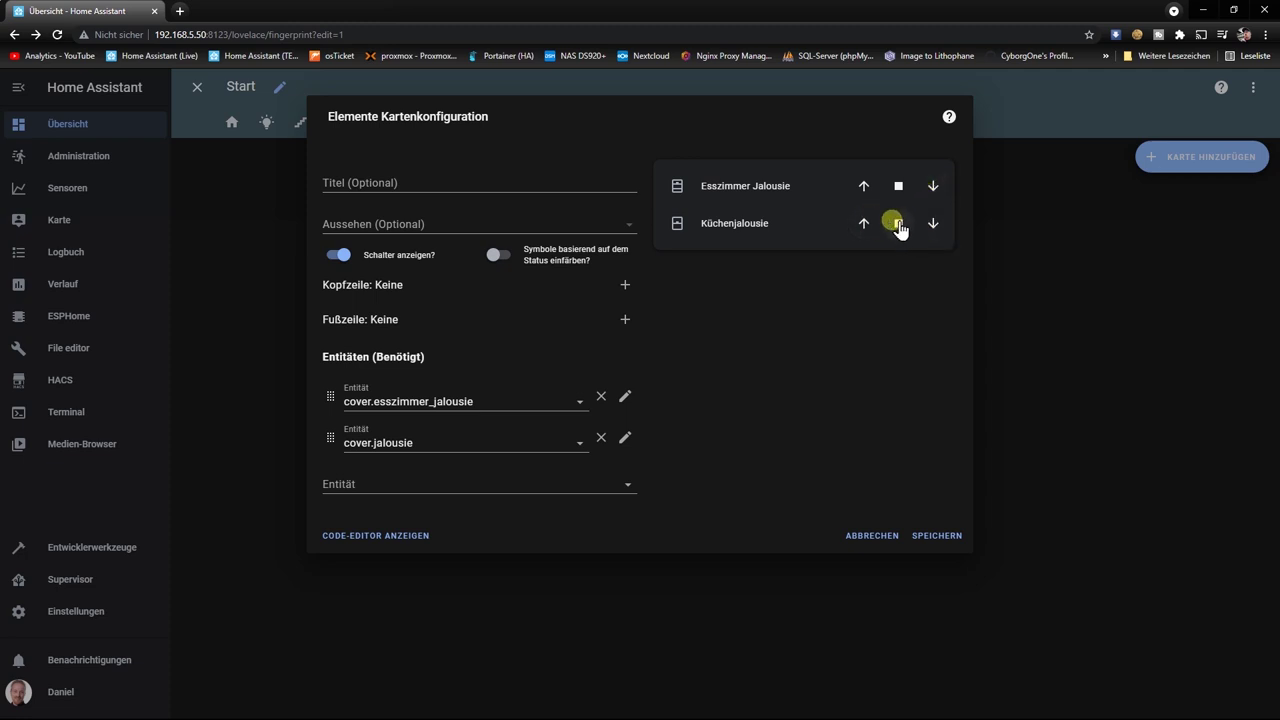
{"action": "left_click", "coordinate": [940, 535]}
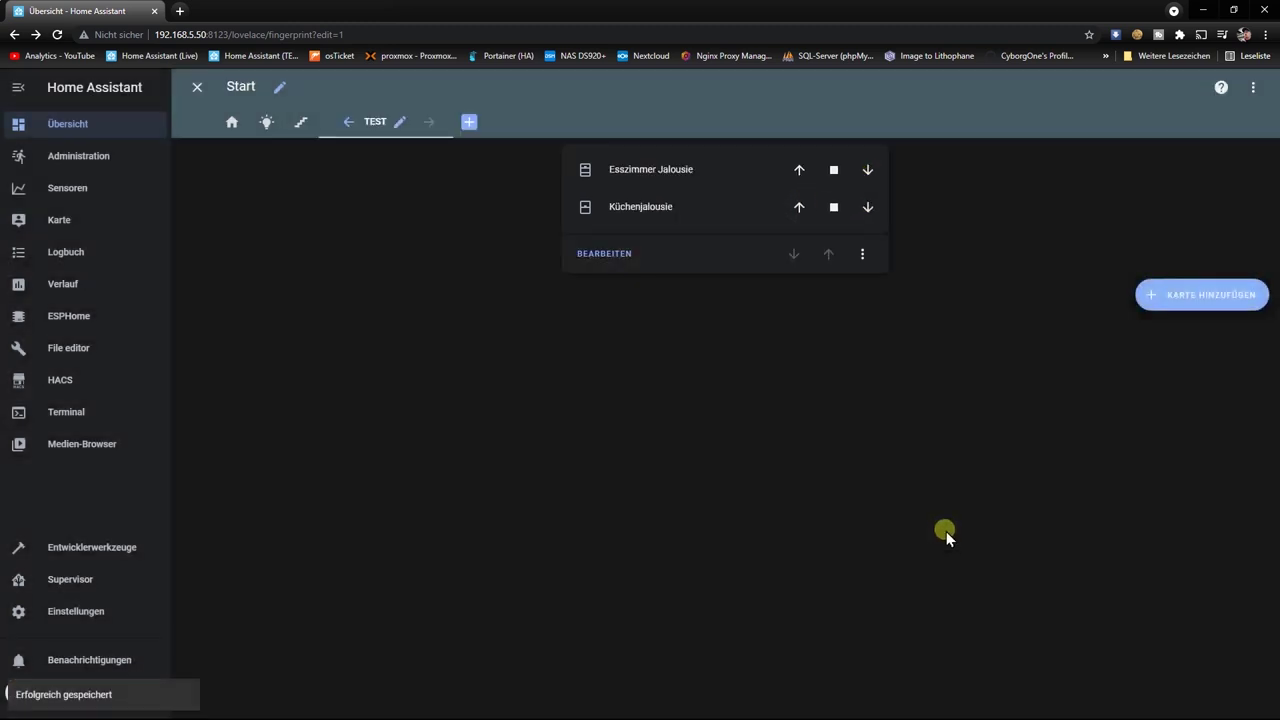
- Find the Vertical Slider Cover Card among the HACS frontend repositories
{"action": "left_click", "coordinate": [76, 385]}
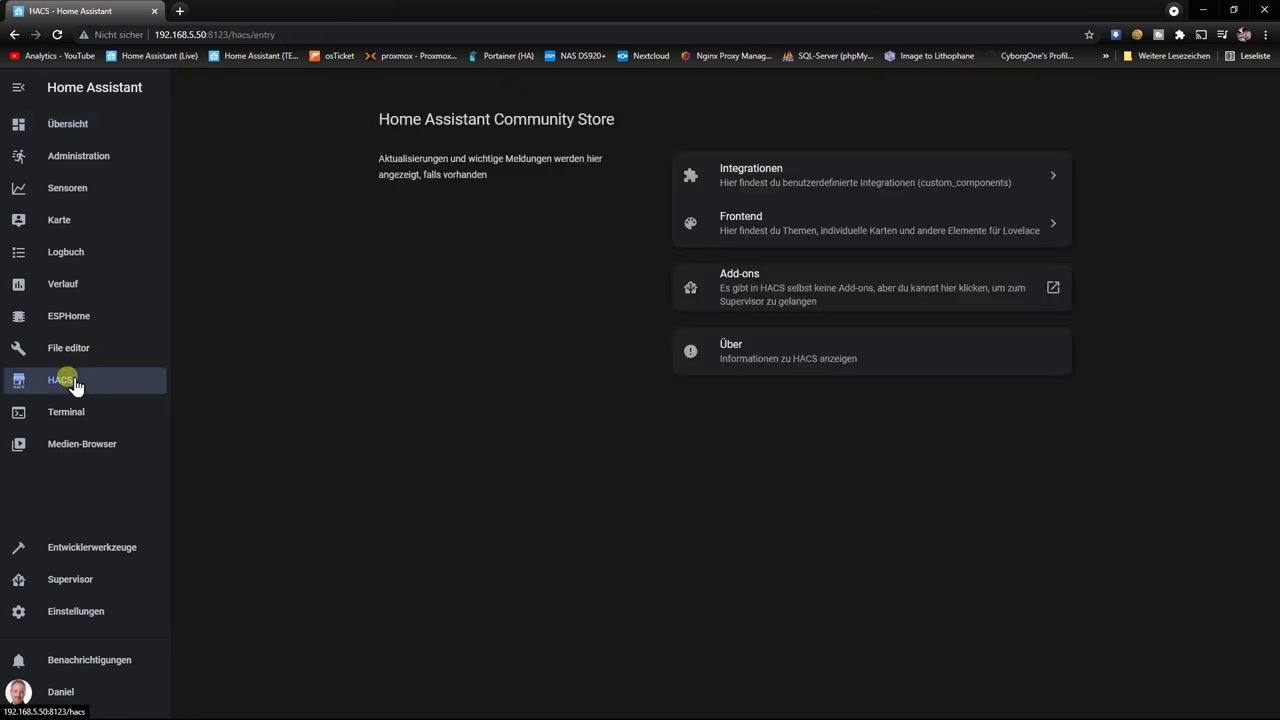
{"action": "left_click", "coordinate": [738, 217]}
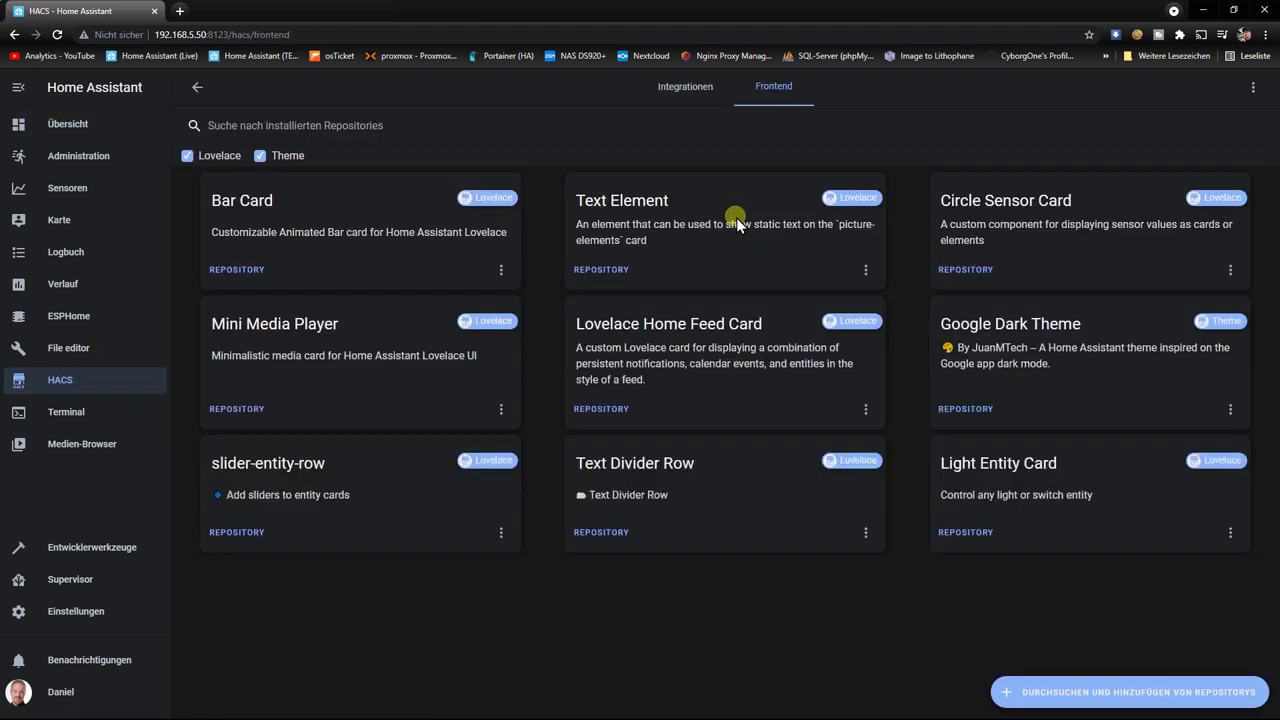
{"action": "left_click", "coordinate": [1090, 700]}
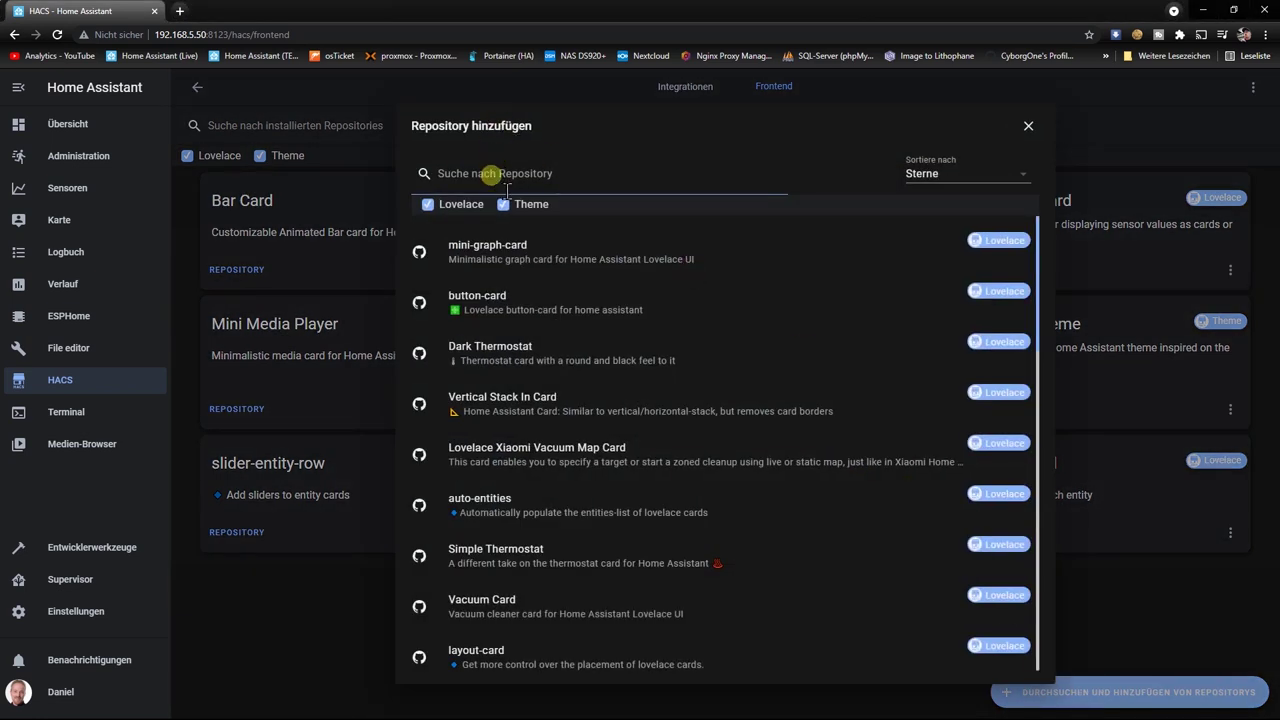
{"action": "left_click", "coordinate": [481, 172]}
{"action": "type", "text": "vertic"}
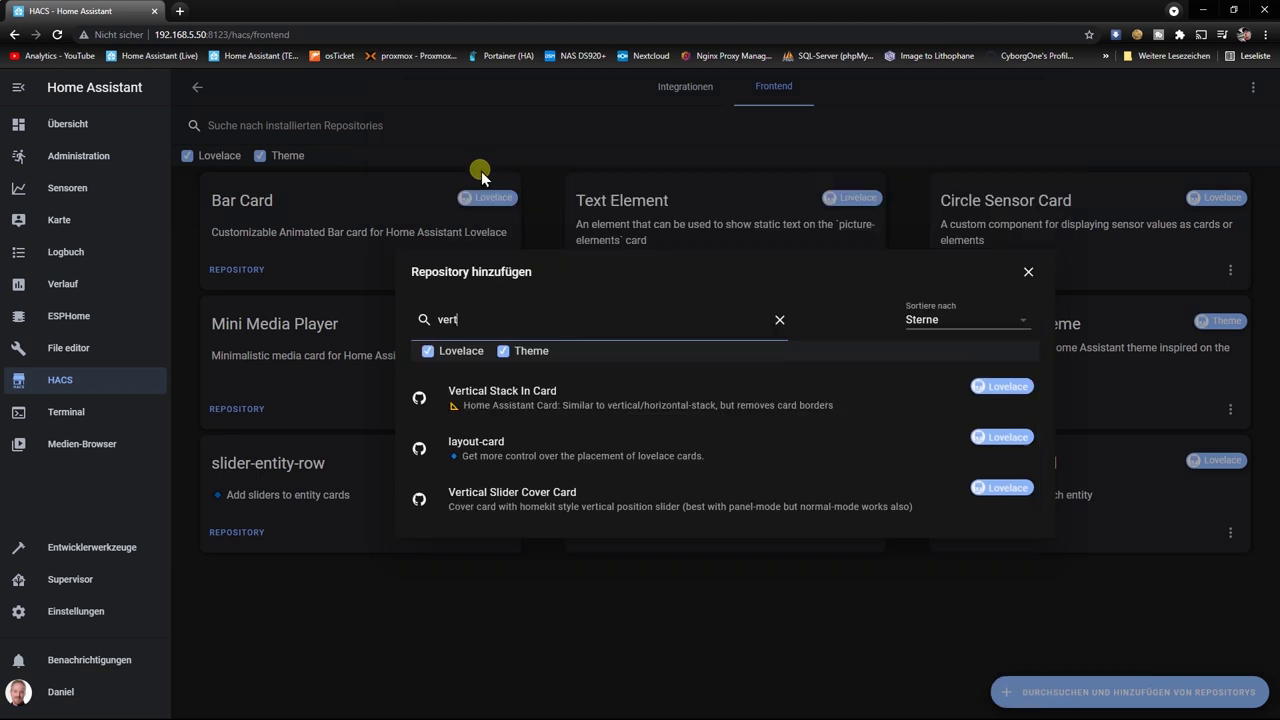
{"action": "left_click", "coordinate": [532, 478]}
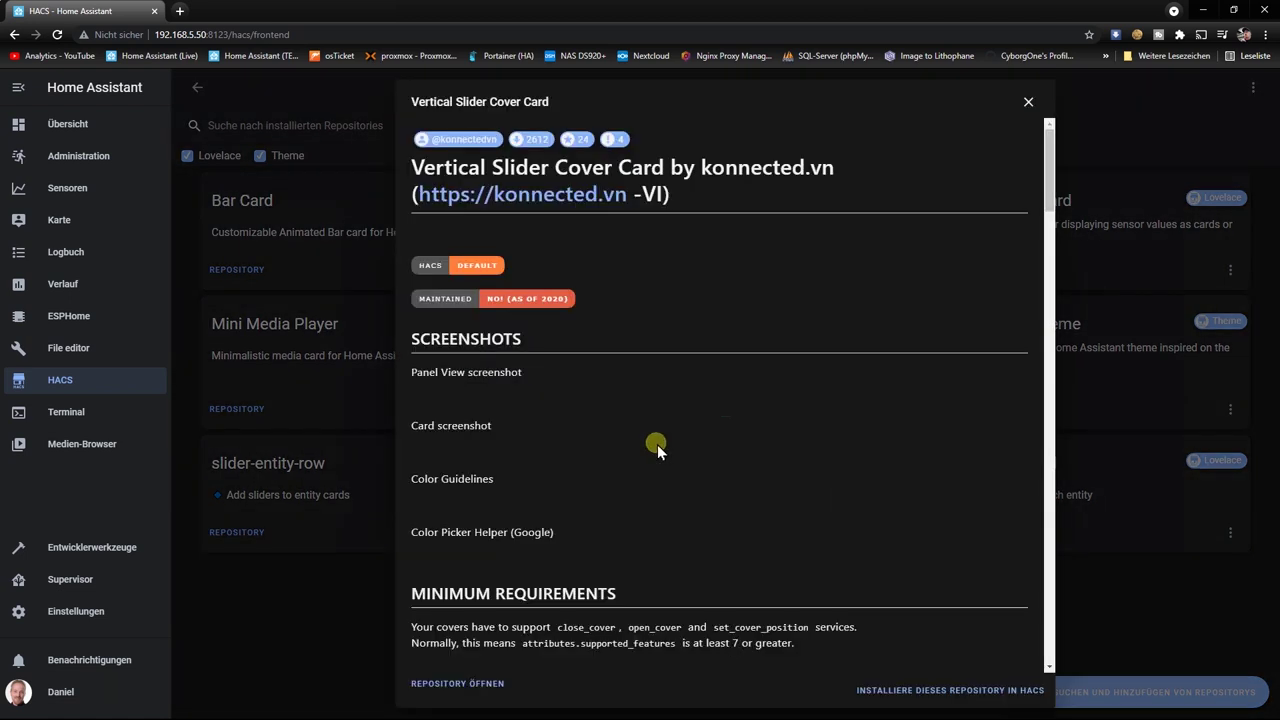
- Install the Vertical Slider Cover Card and reload so it takes effect
{"action": "left_click", "coordinate": [933, 693]}
{"action": "left_click", "coordinate": [905, 478]}
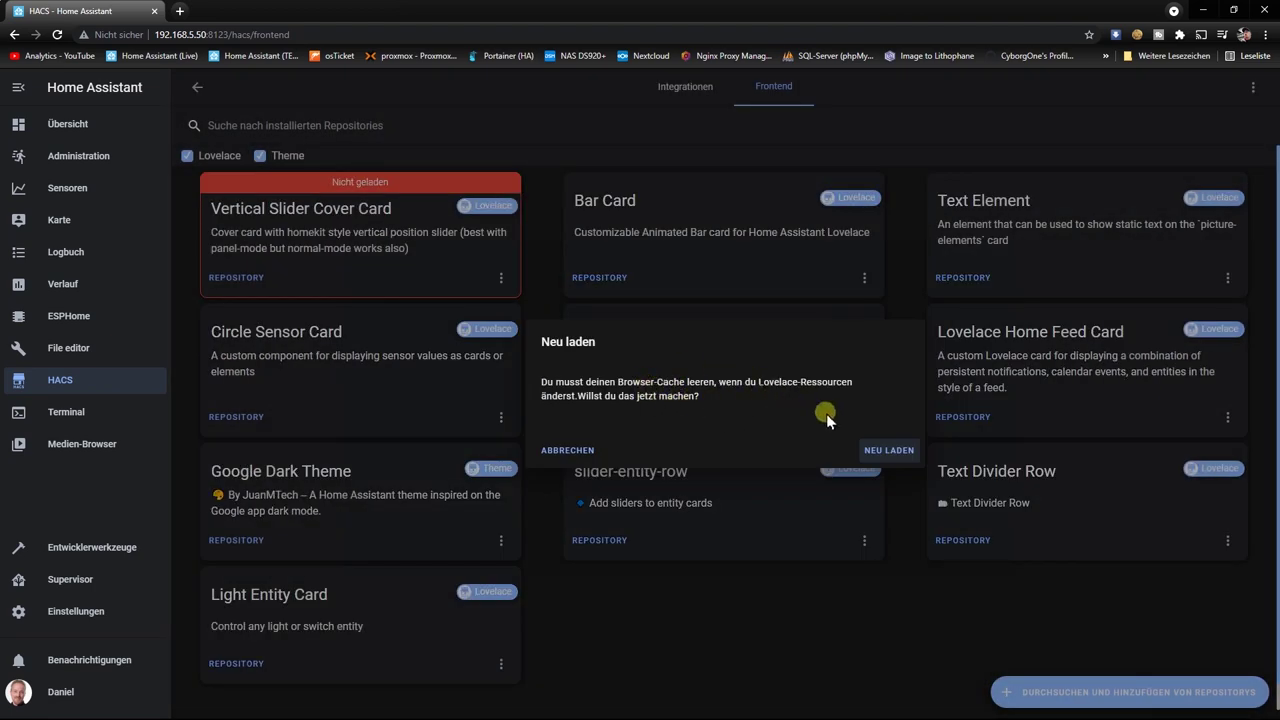
{"action": "left_click", "coordinate": [889, 451]}
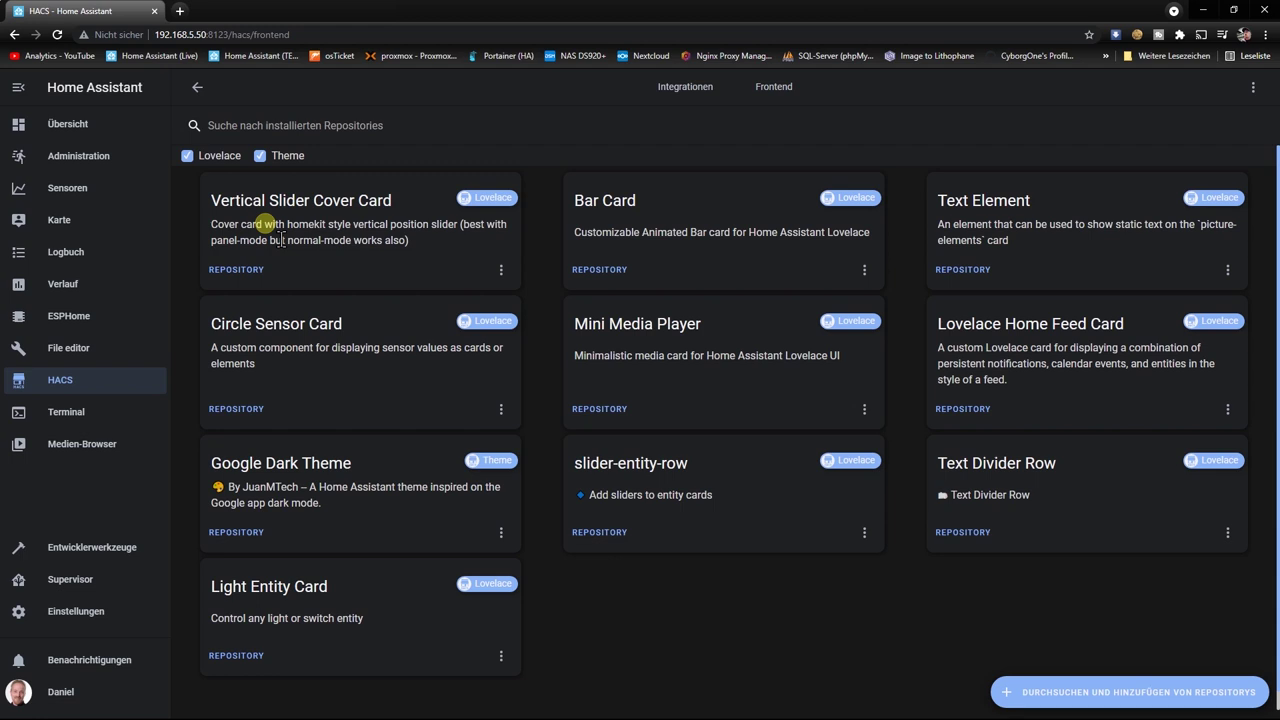
{"action": "left_click", "coordinate": [57, 125]}
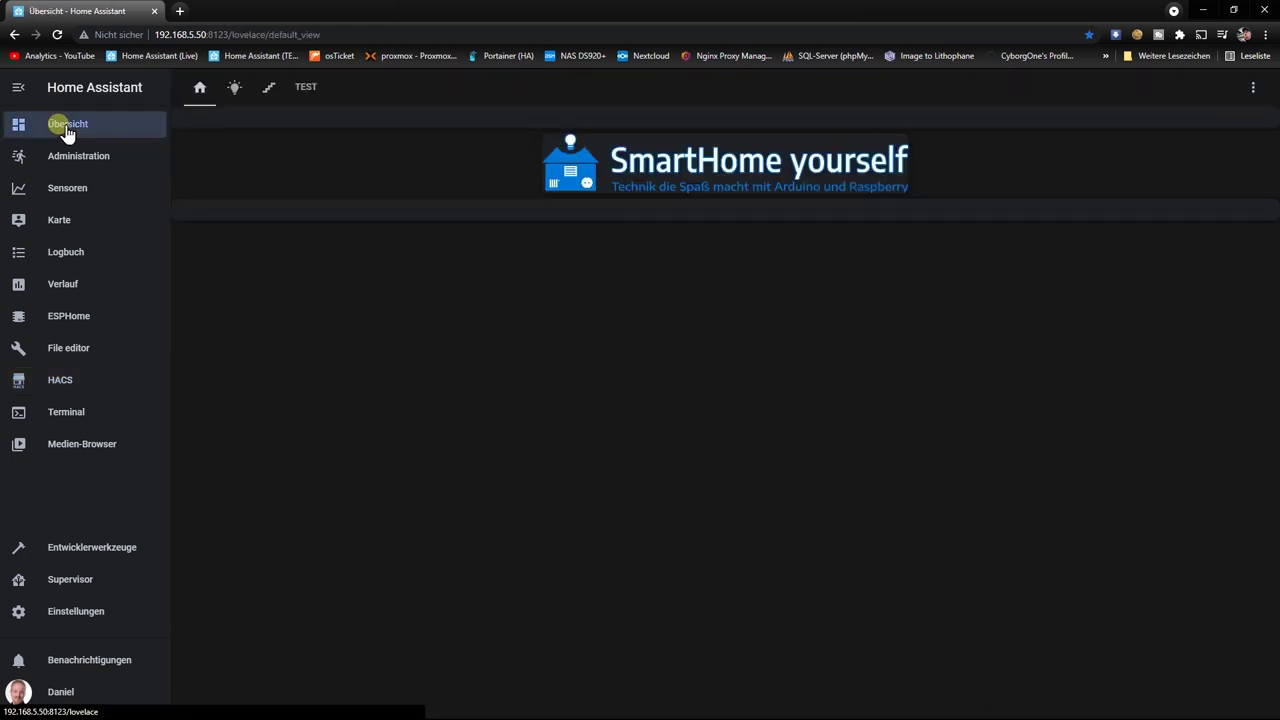
- Add a Manual YAML card to the TEST view
{"action": "left_click", "coordinate": [308, 91]}
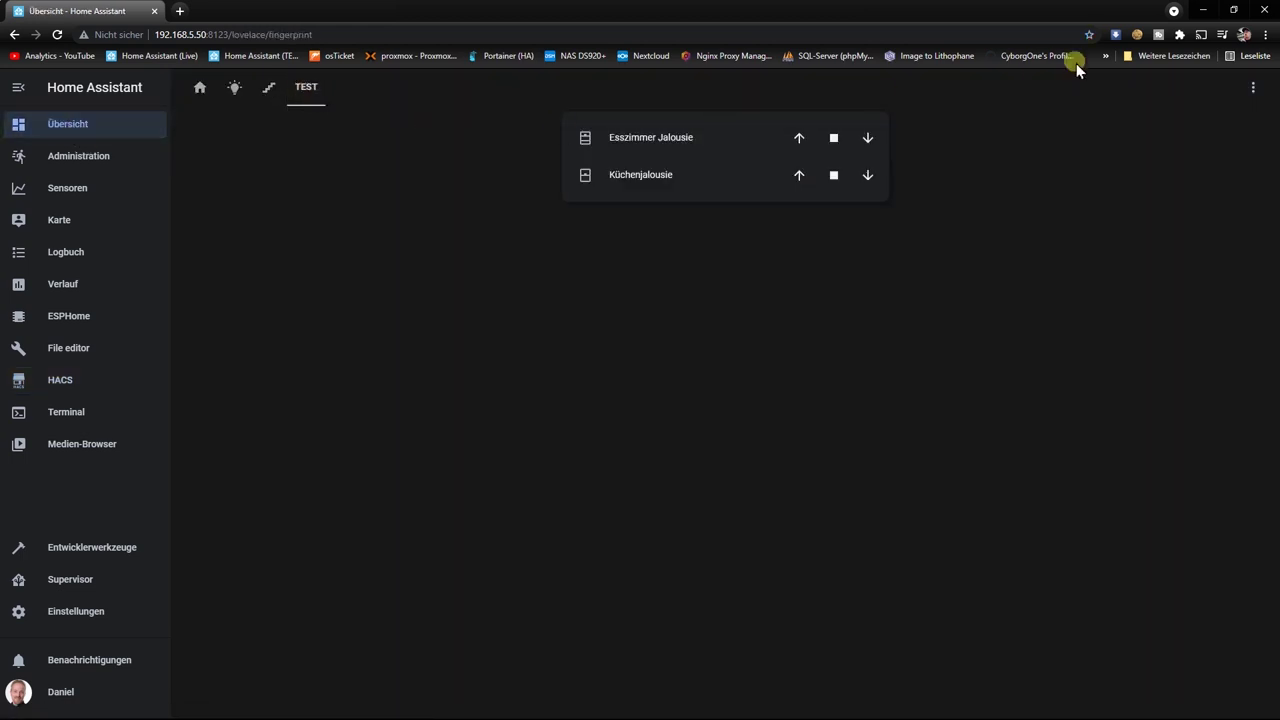
{"action": "left_click", "coordinate": [1252, 87]}
{"action": "left_click", "coordinate": [1213, 118]}
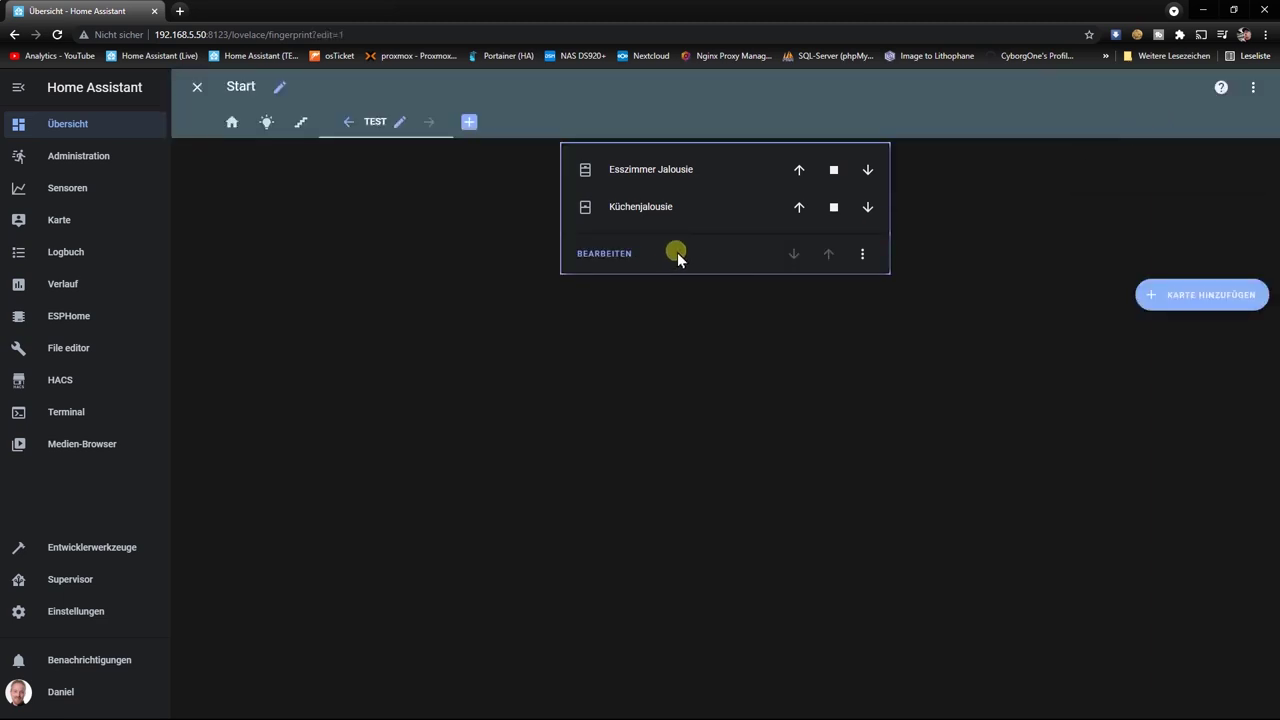
{"action": "left_click", "coordinate": [1185, 300]}
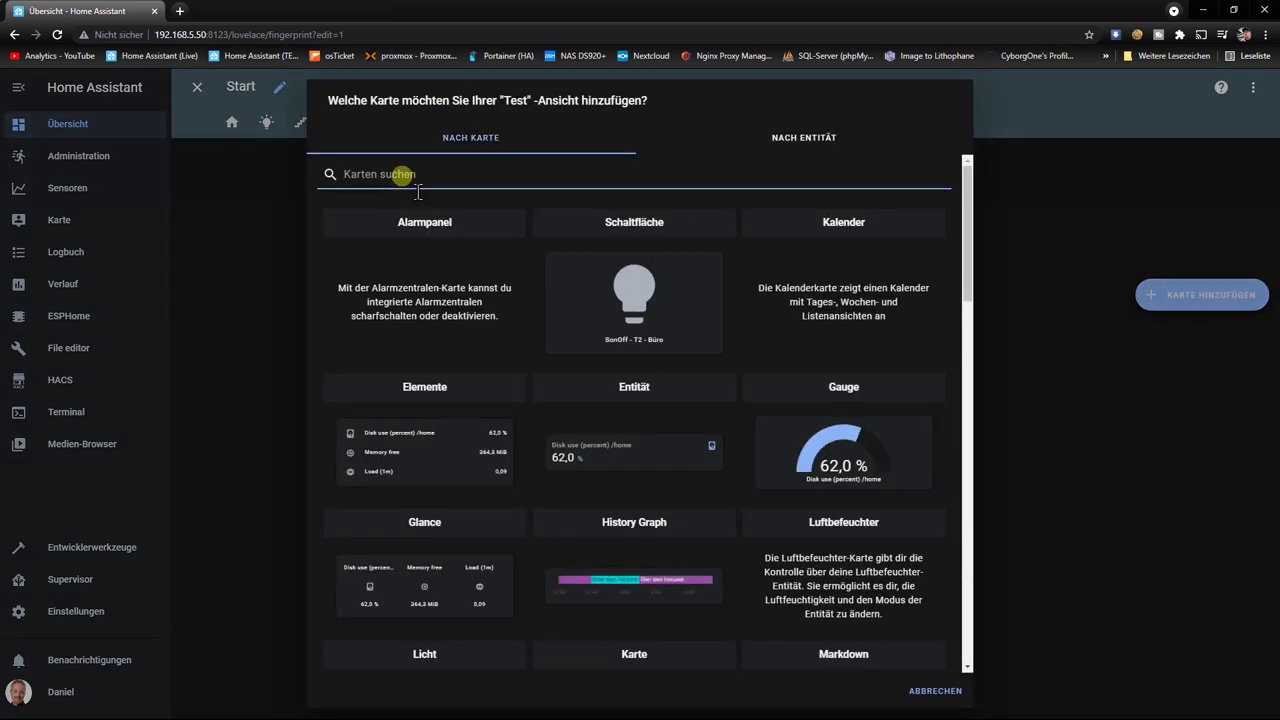
{"action": "type", "text": "manu"}
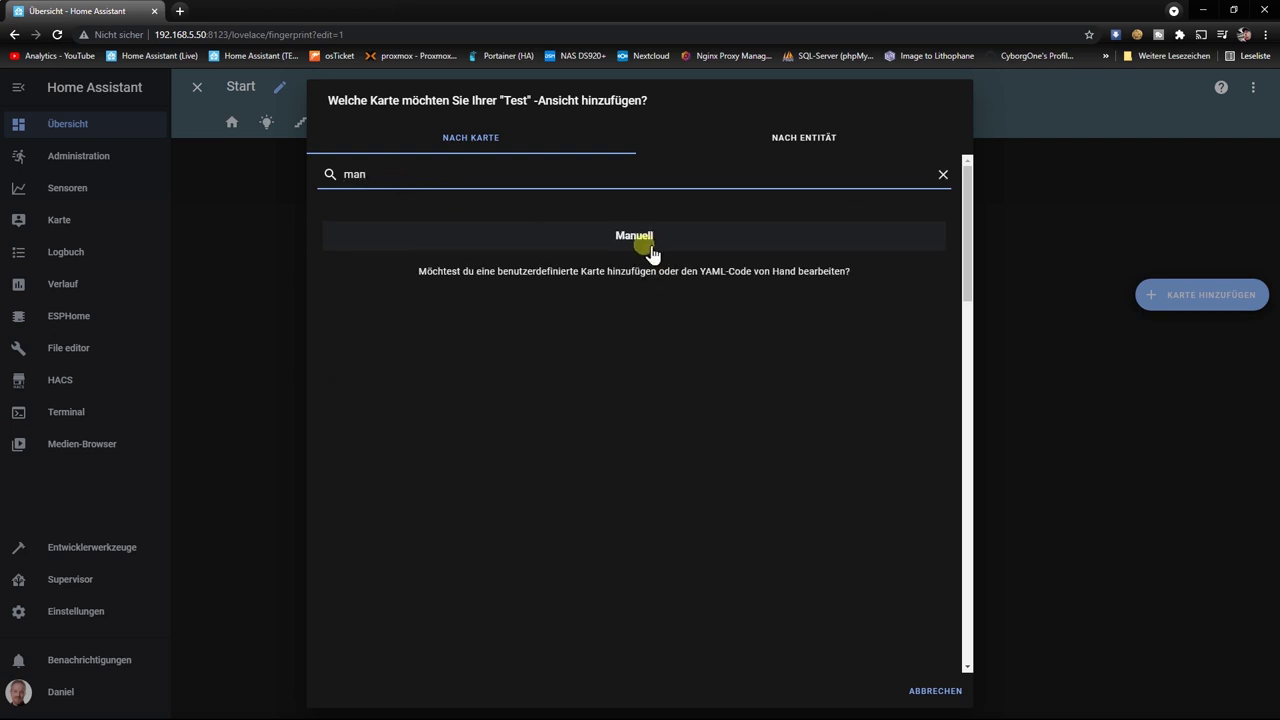
{"action": "left_click", "coordinate": [646, 247]}
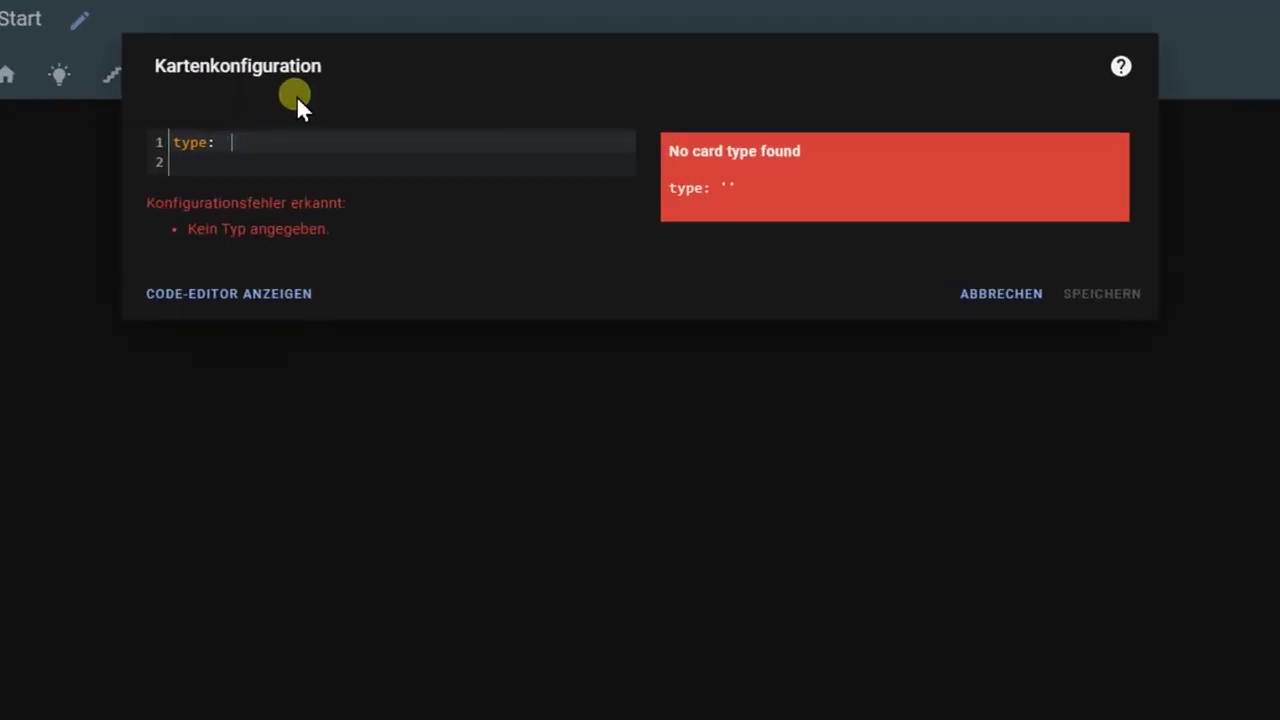
- Define type custom:vertical-slider-cover-card with entities cover.jalousie and cover.esszimmer_jalousie
{"action": "type", "text": "custom:v"}
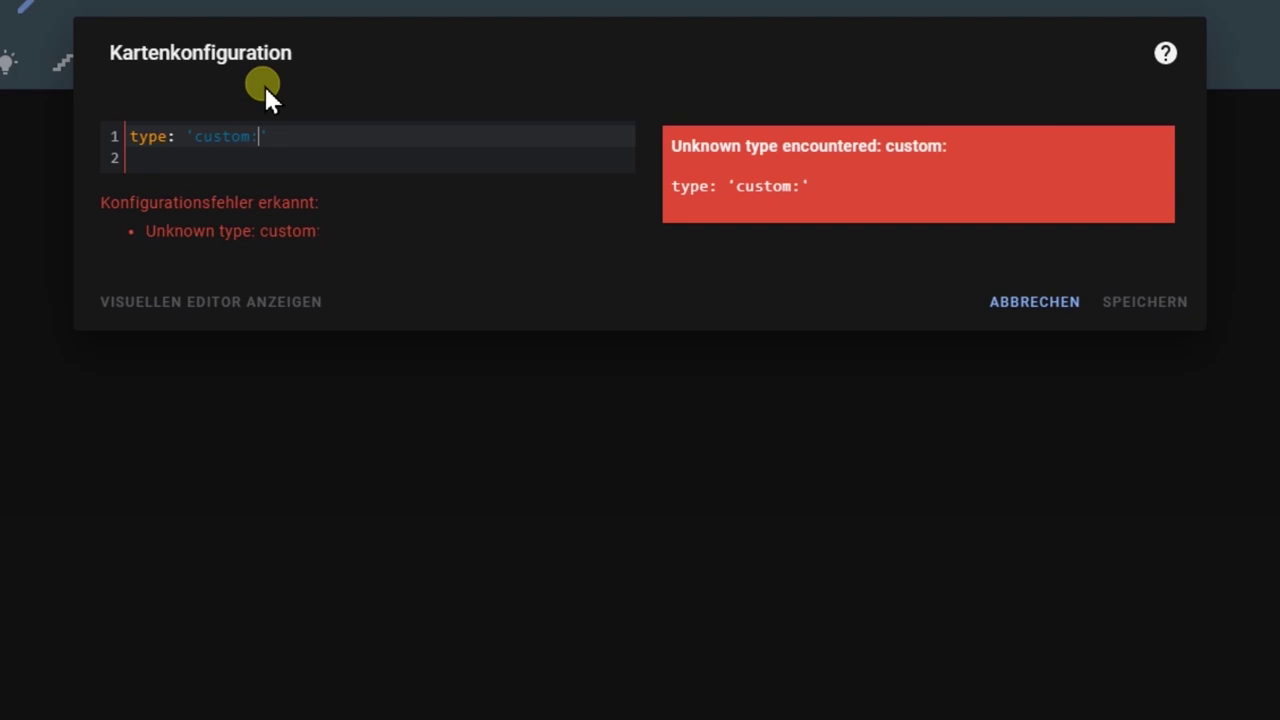
{"action": "type", "text": "ertical-slider"}
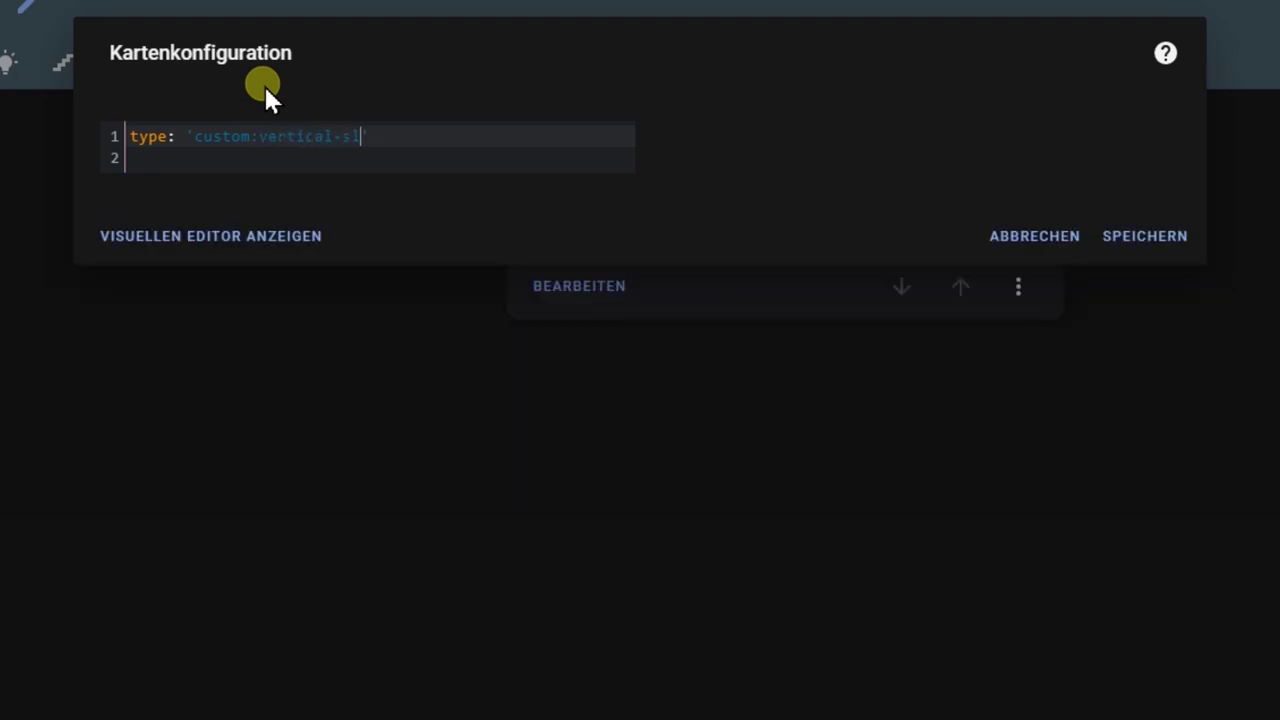
{"action": "type", "text": "-cover-card"}
{"action": "key", "text": "Return"}
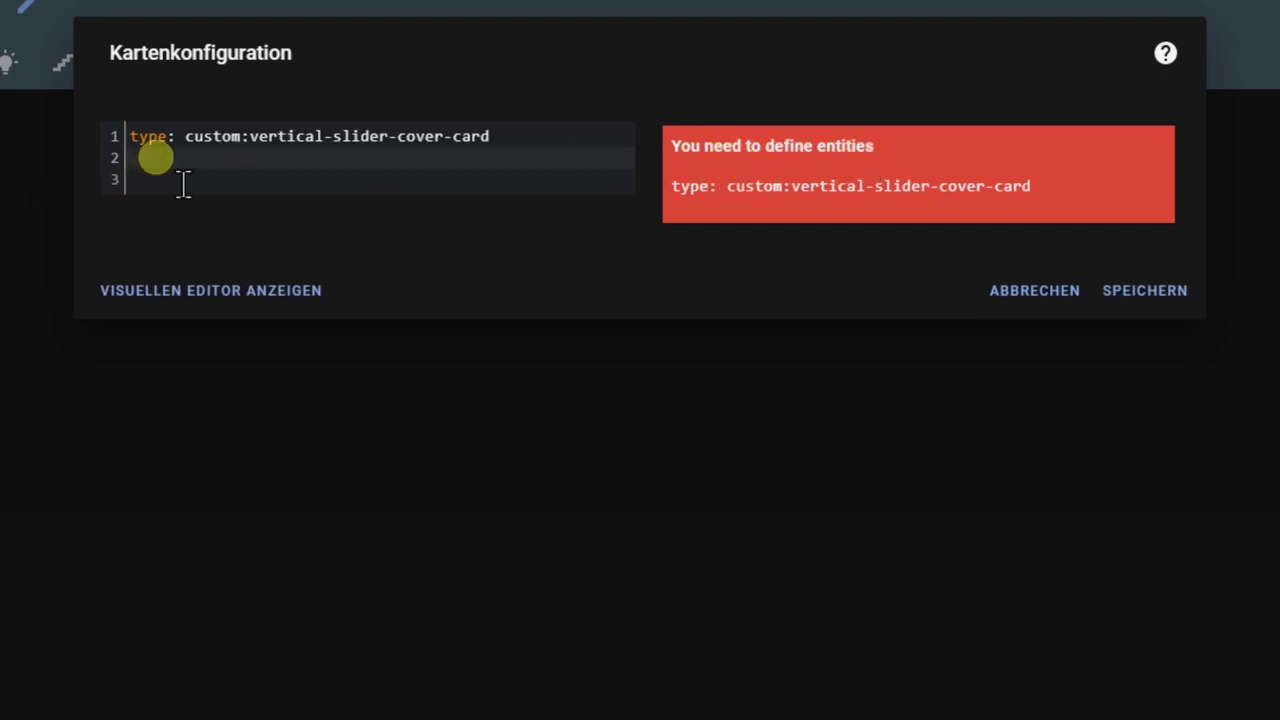
{"action": "type", "text": "entities:"}
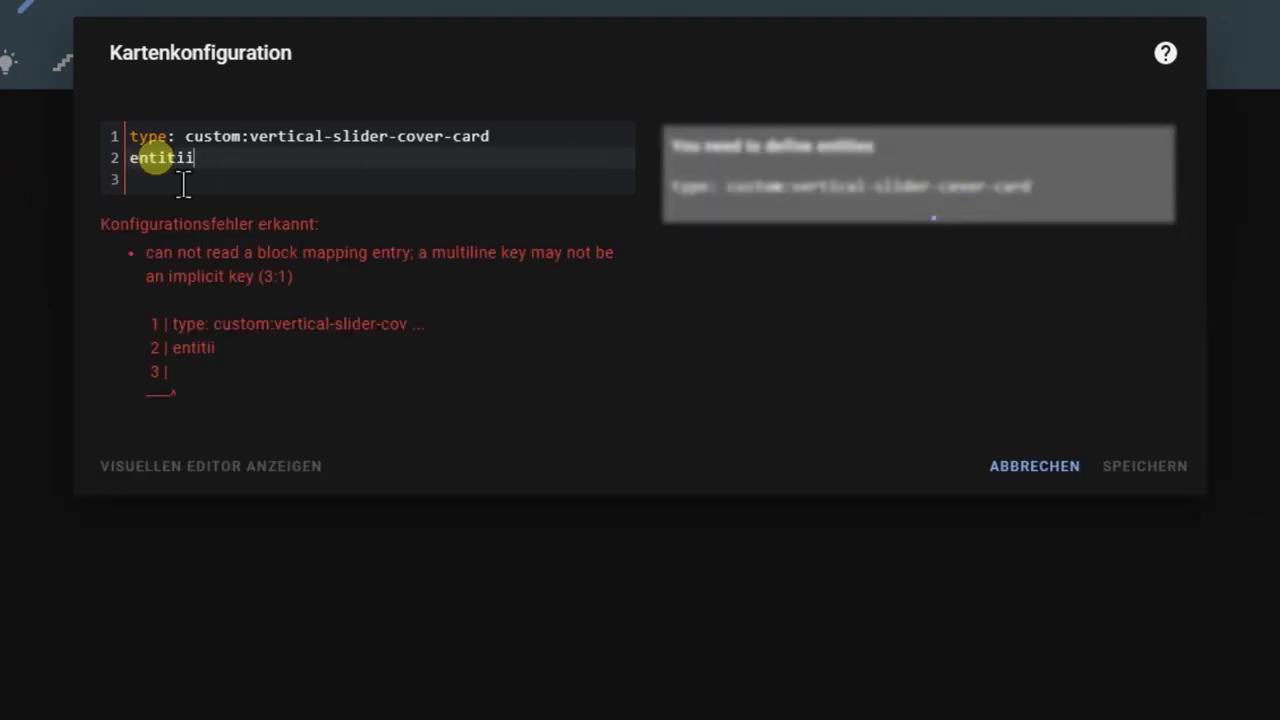
{"action": "key", "text": "Return"}
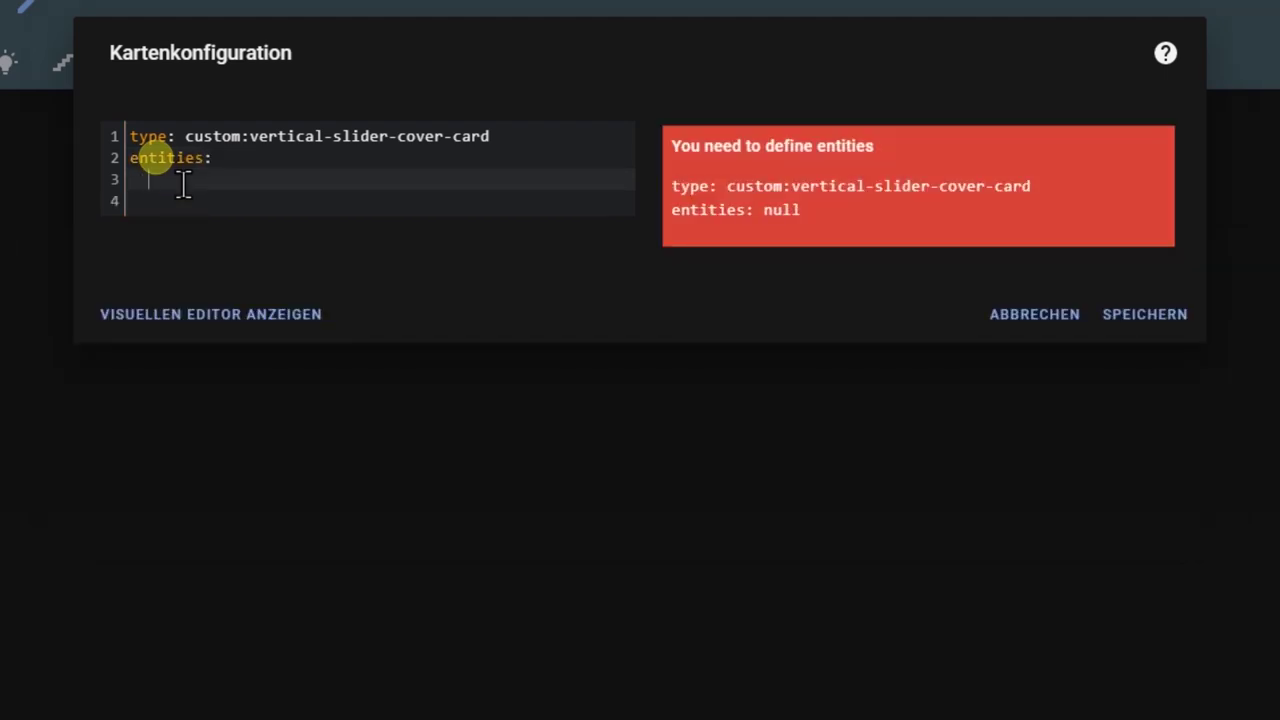
{"action": "type", "text": "-"}
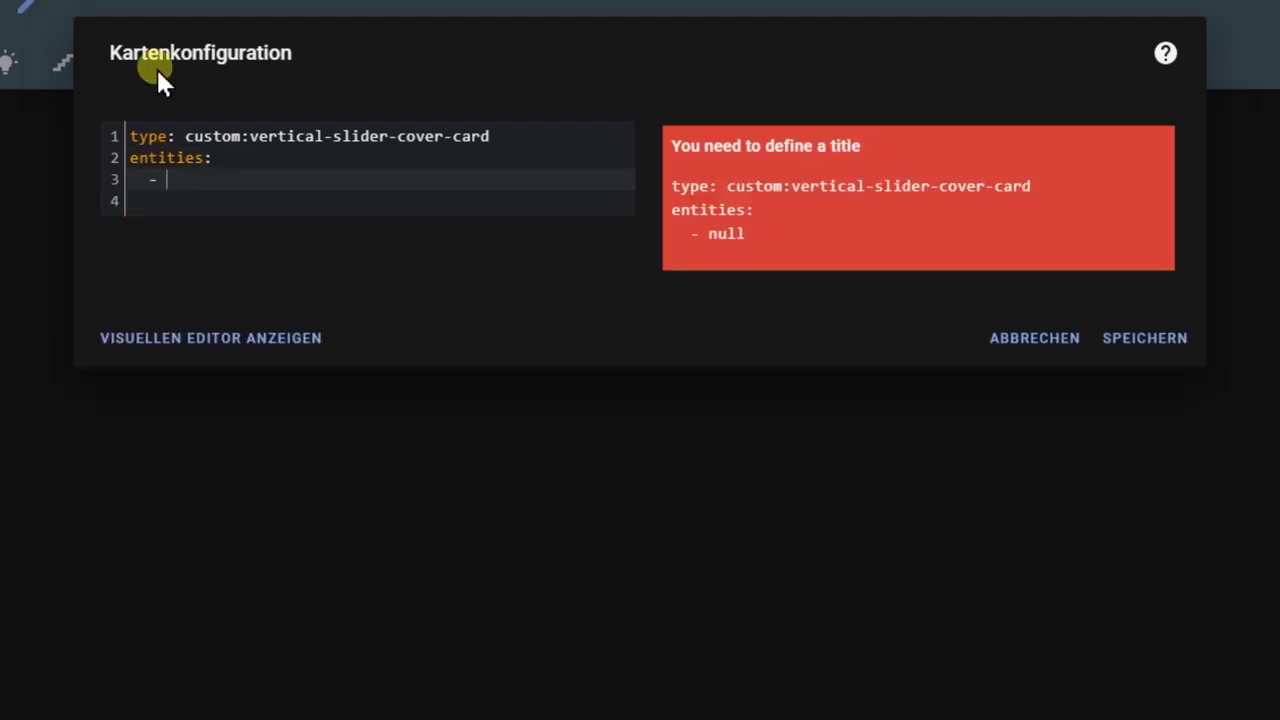
{"action": "type", "text": " entity: cover."}
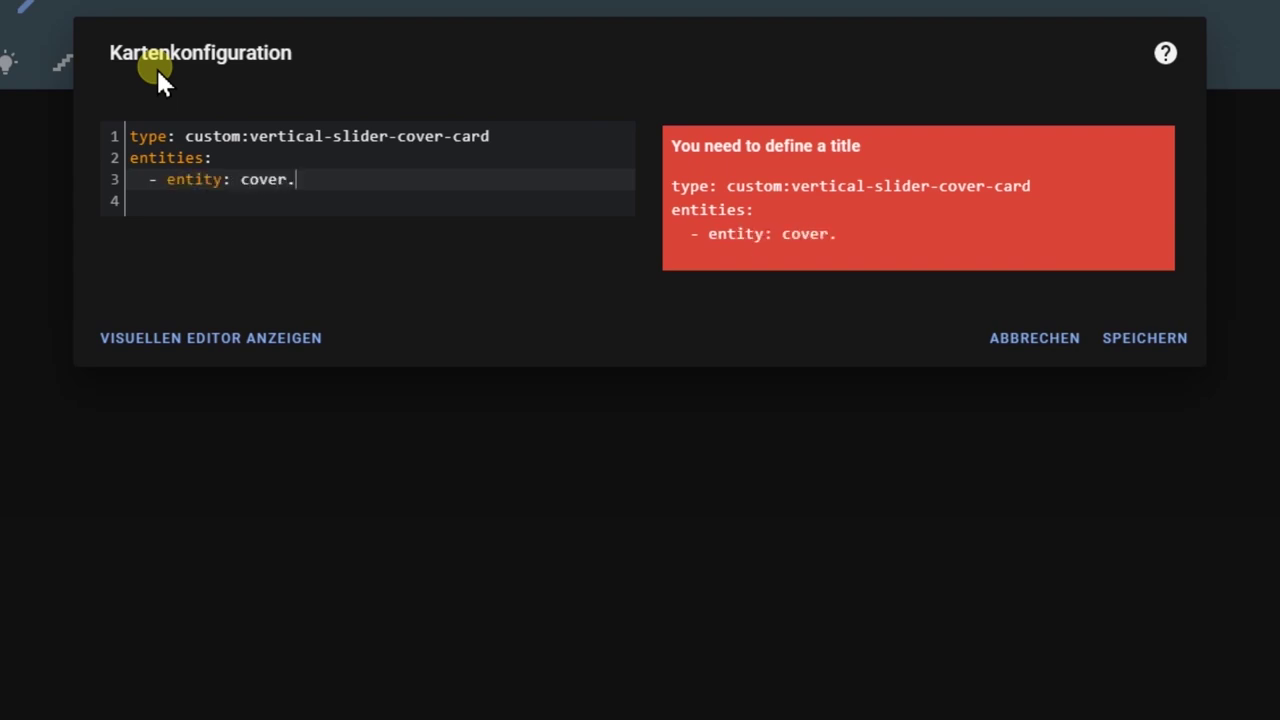
{"action": "type", "text": "jalousie"}
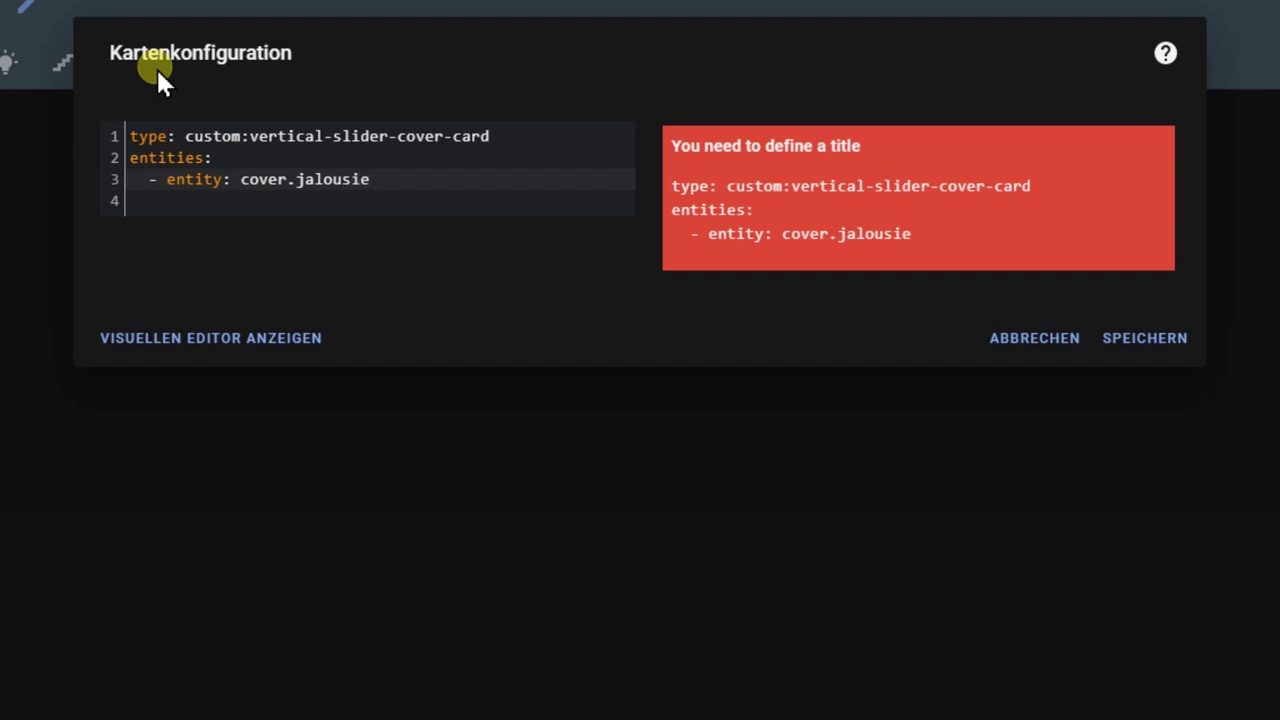
{"action": "key", "text": "Return"}
{"action": "type", "text": "- entity: cover.esszimmer_jal"}
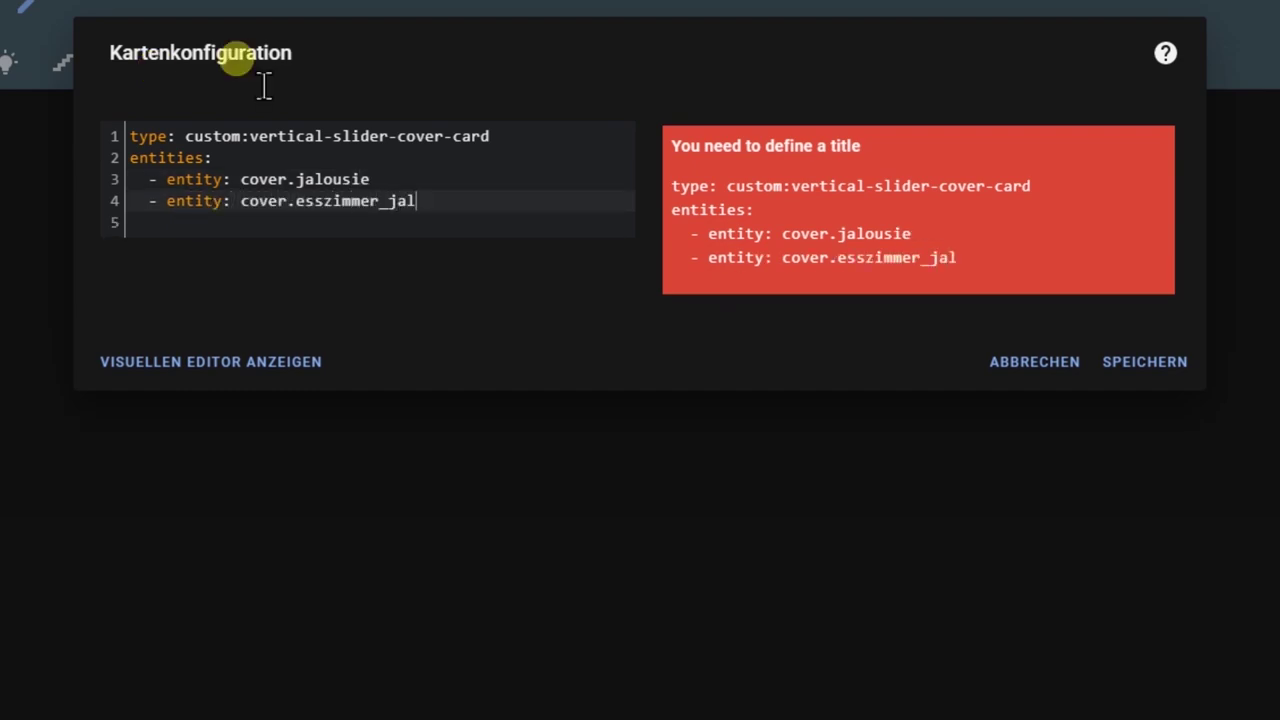
{"action": "type", "text": "ousie"}
- Add 'title: Jalousien' and 'showSidebar: false' to the card YAML and save it
{"action": "left_click", "coordinate": [560, 137]}
{"action": "key", "text": "Return"}
{"action": "type", "text": "title:"}
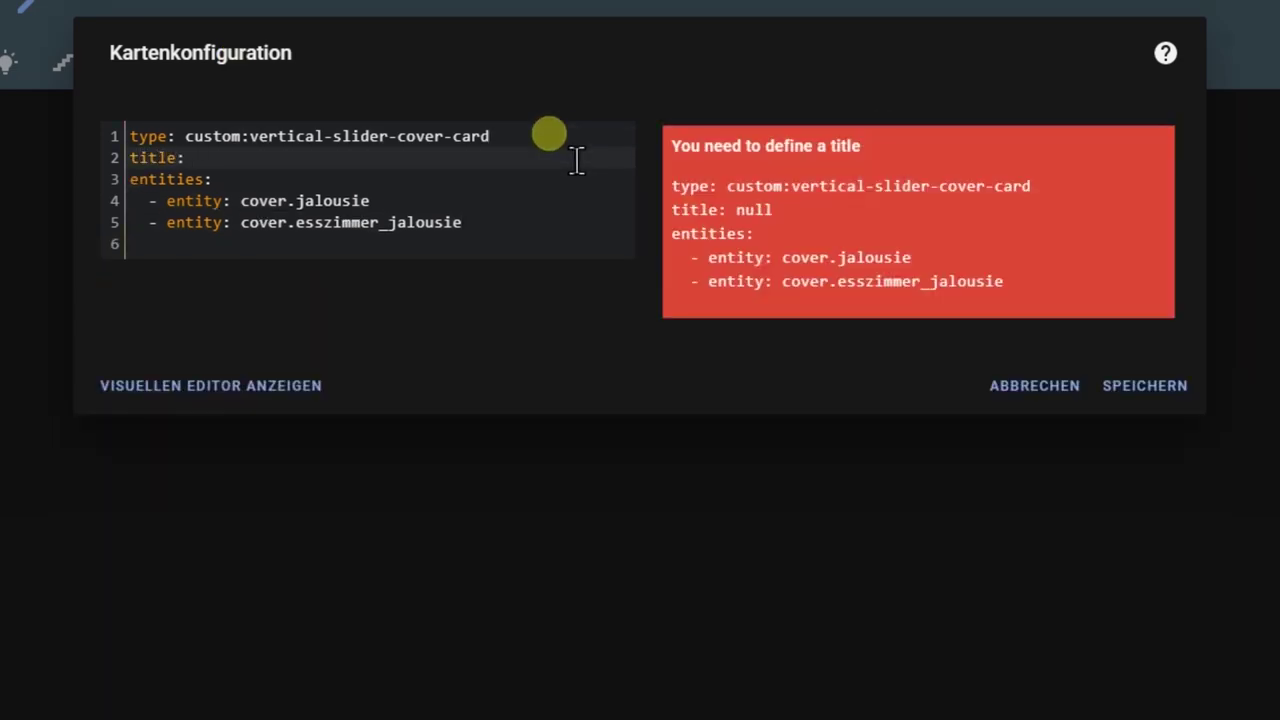
{"action": "type", "text": " Jalousien"}
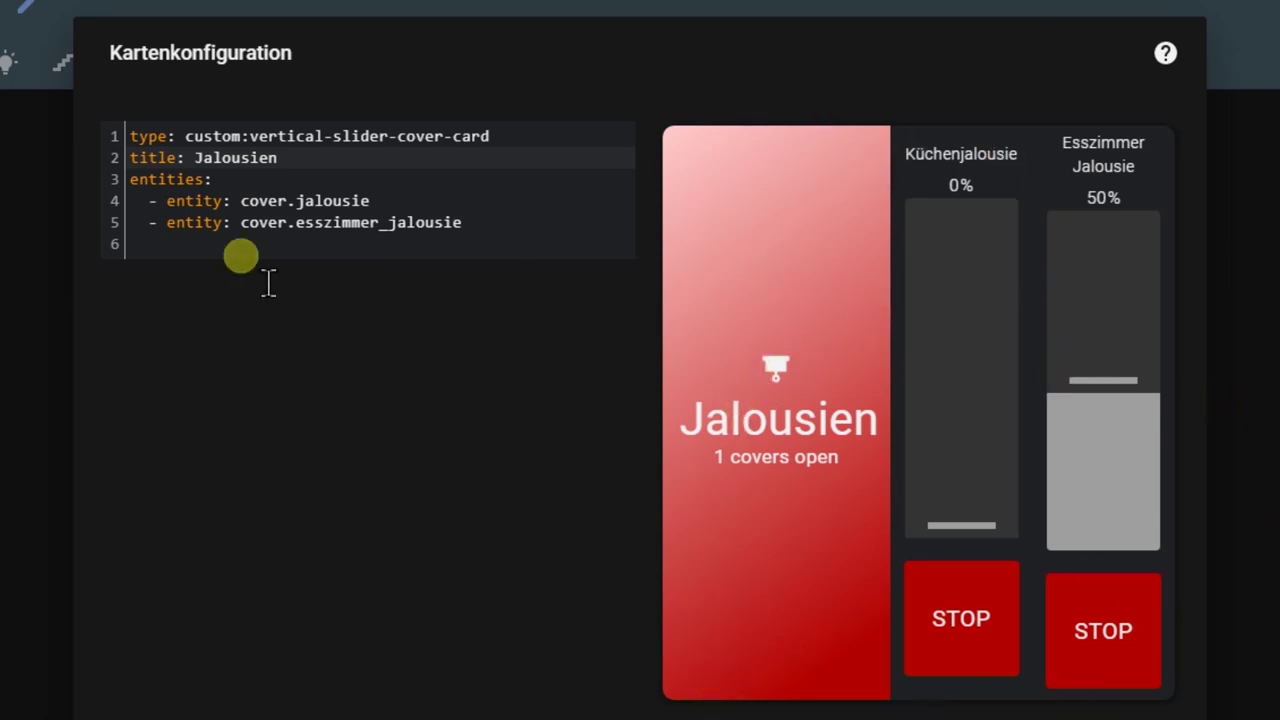
{"action": "left_click", "coordinate": [295, 158]}
{"action": "key", "text": "Return"}
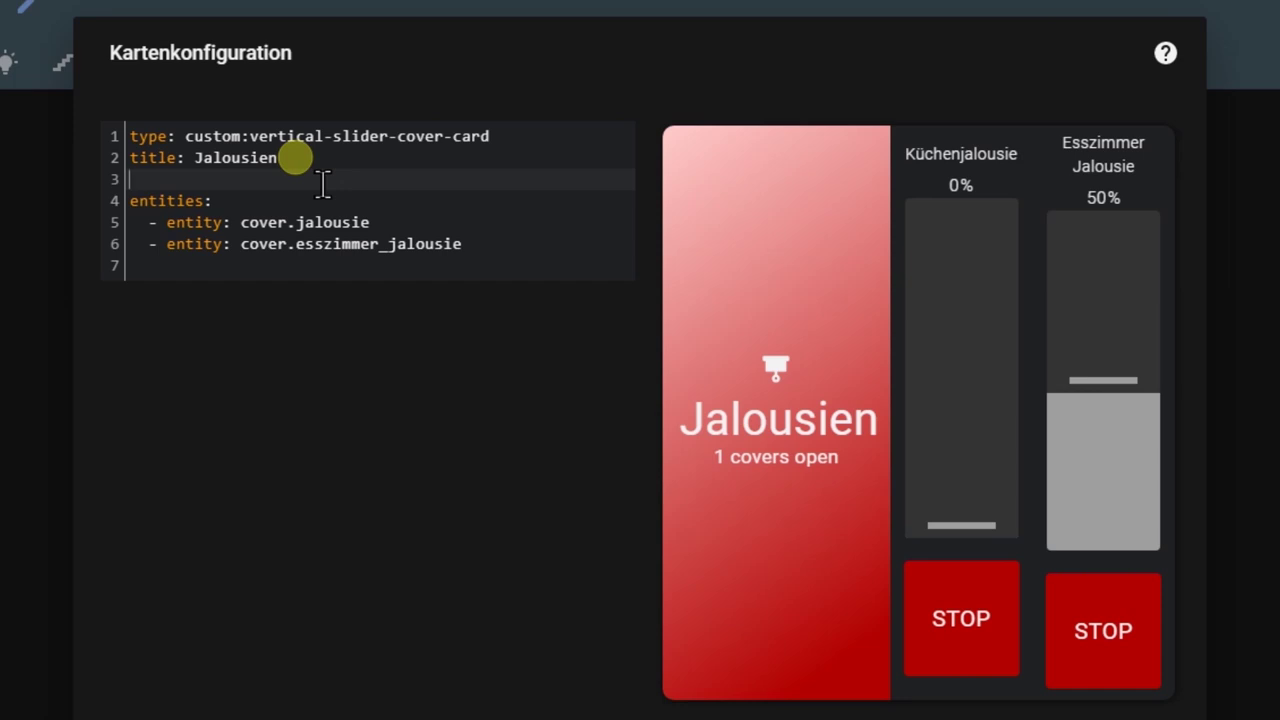
{"action": "type", "text": "sho"}
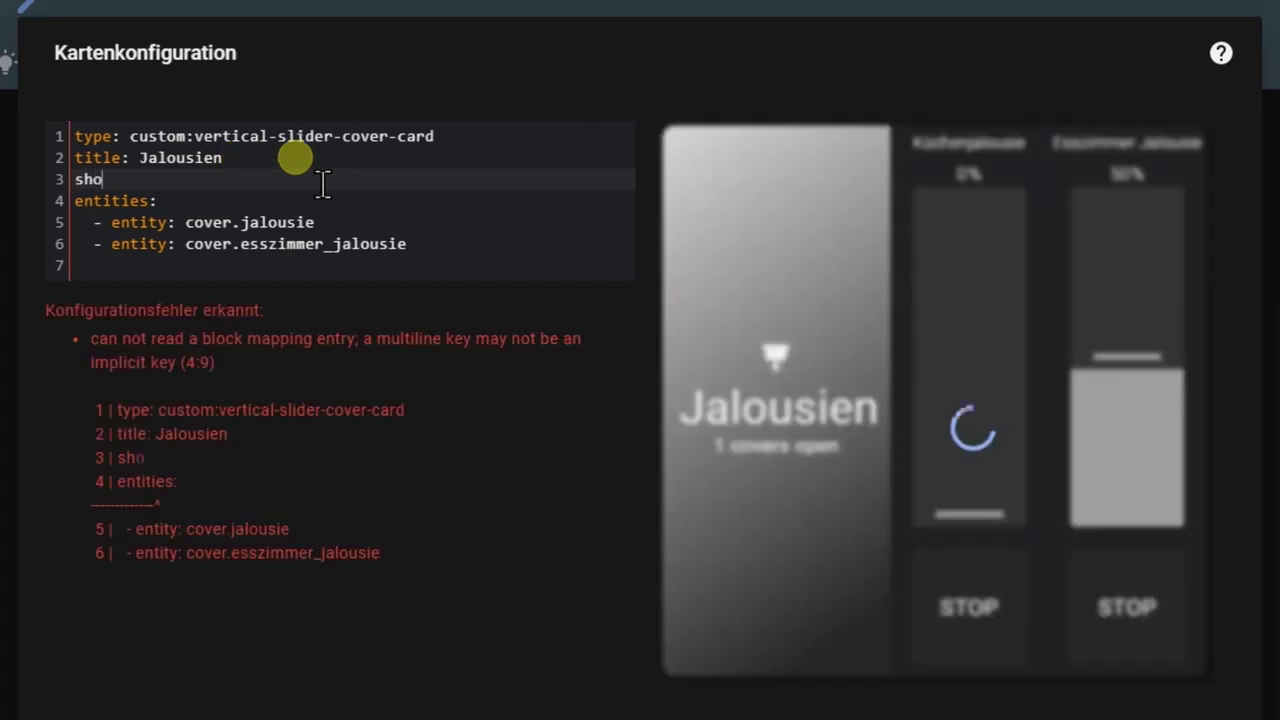
{"action": "type", "text": "wSide"}
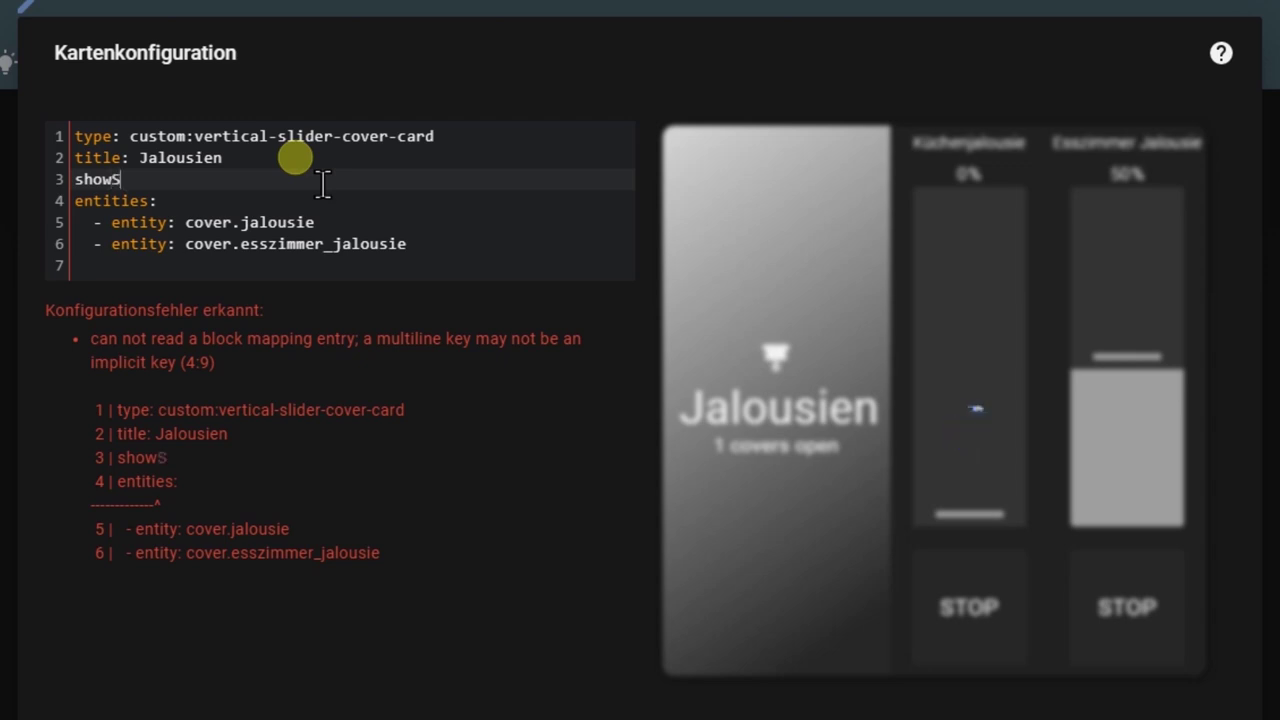
{"action": "type", "text": "bar: false"}
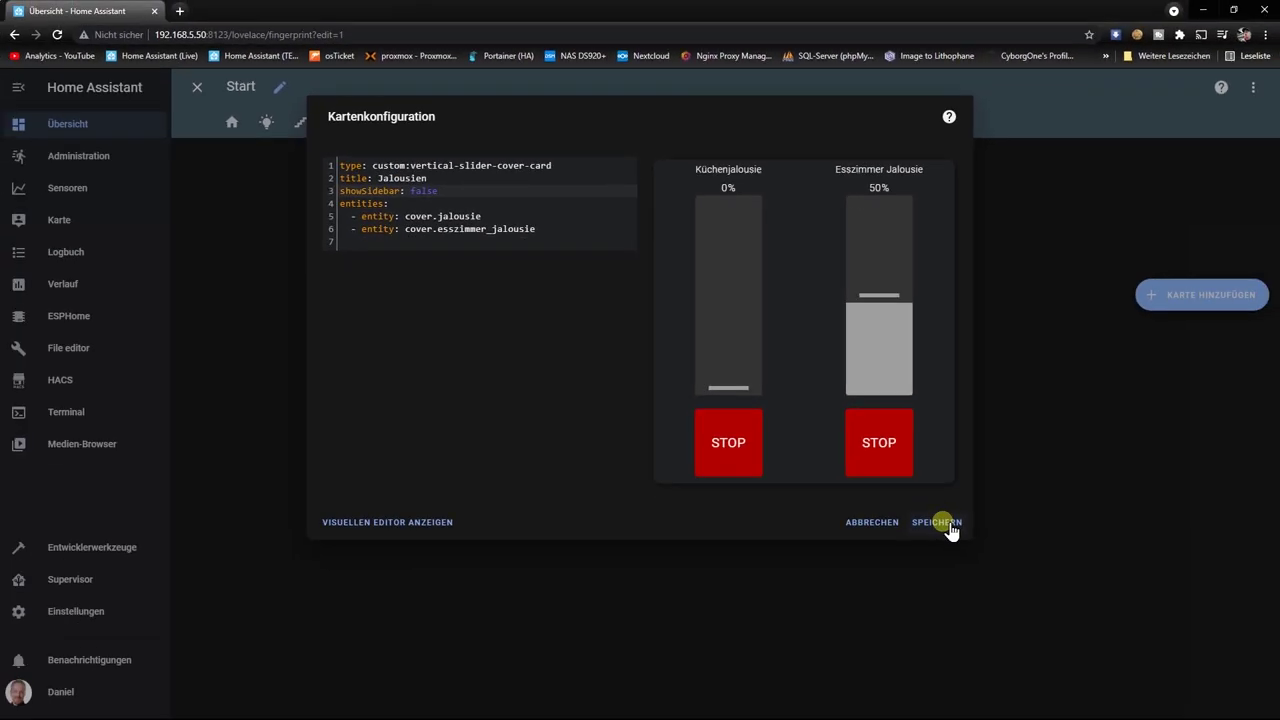
{"action": "left_click", "coordinate": [946, 524]}
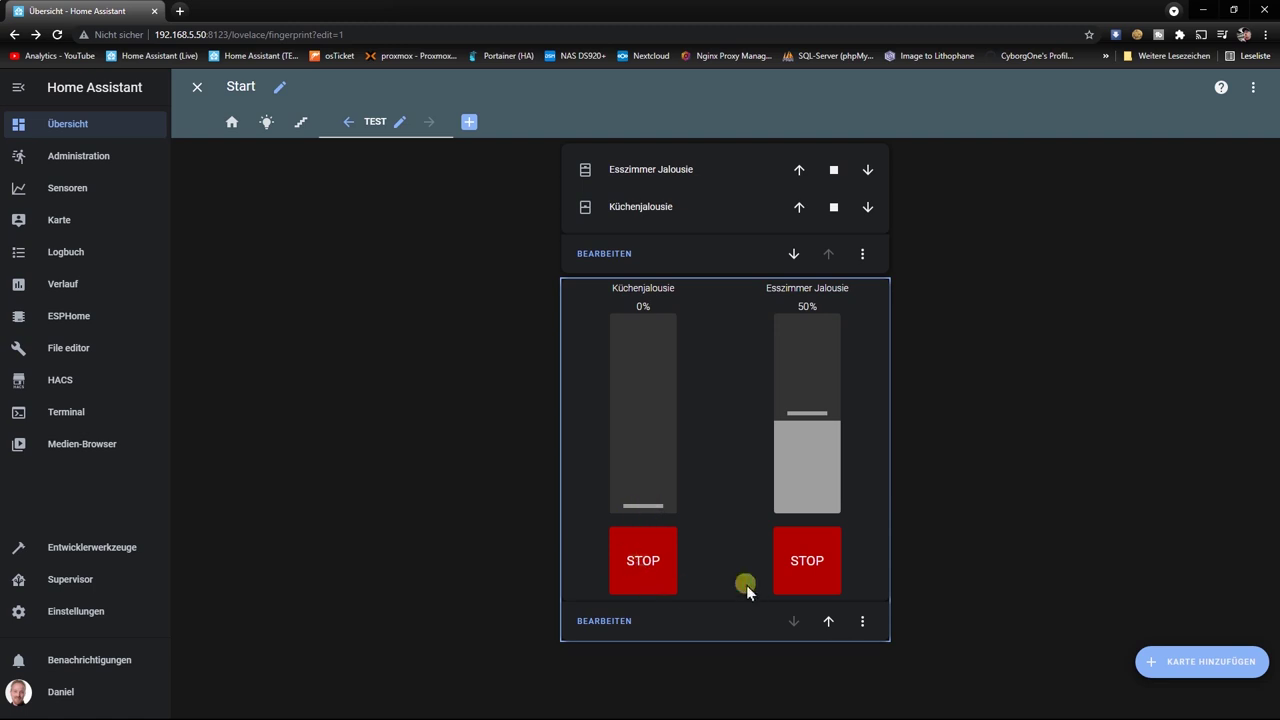
- Exit edit mode and raise the Esszimmer Jalousie slider above 50%
{"action": "left_click", "coordinate": [195, 90]}
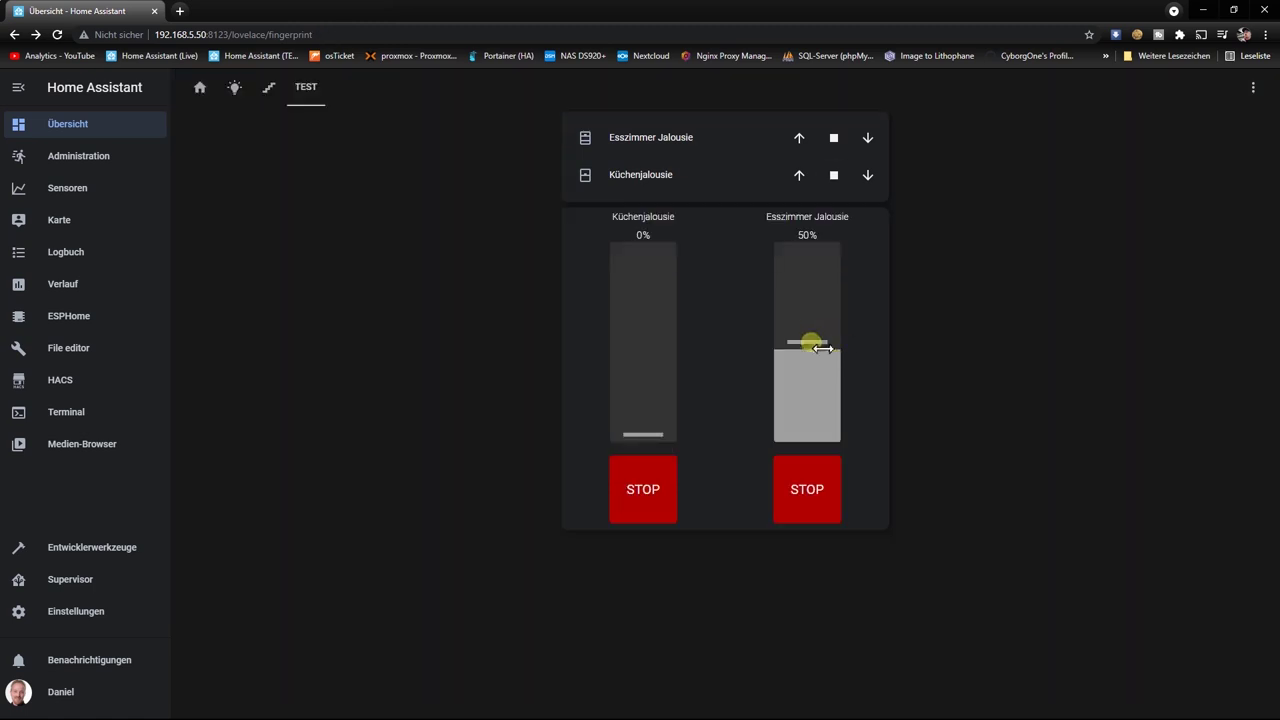
{"action": "left_click_drag", "start_coordinate": [815, 341], "coordinate": [812, 226]}
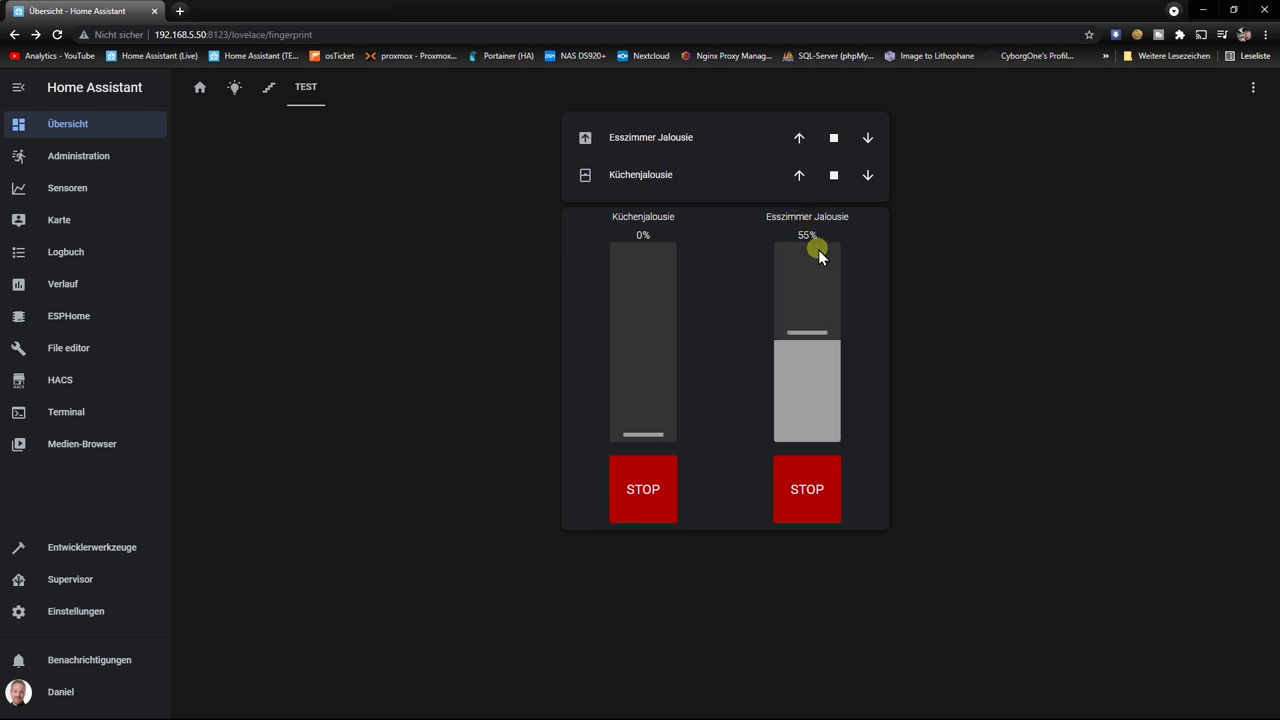